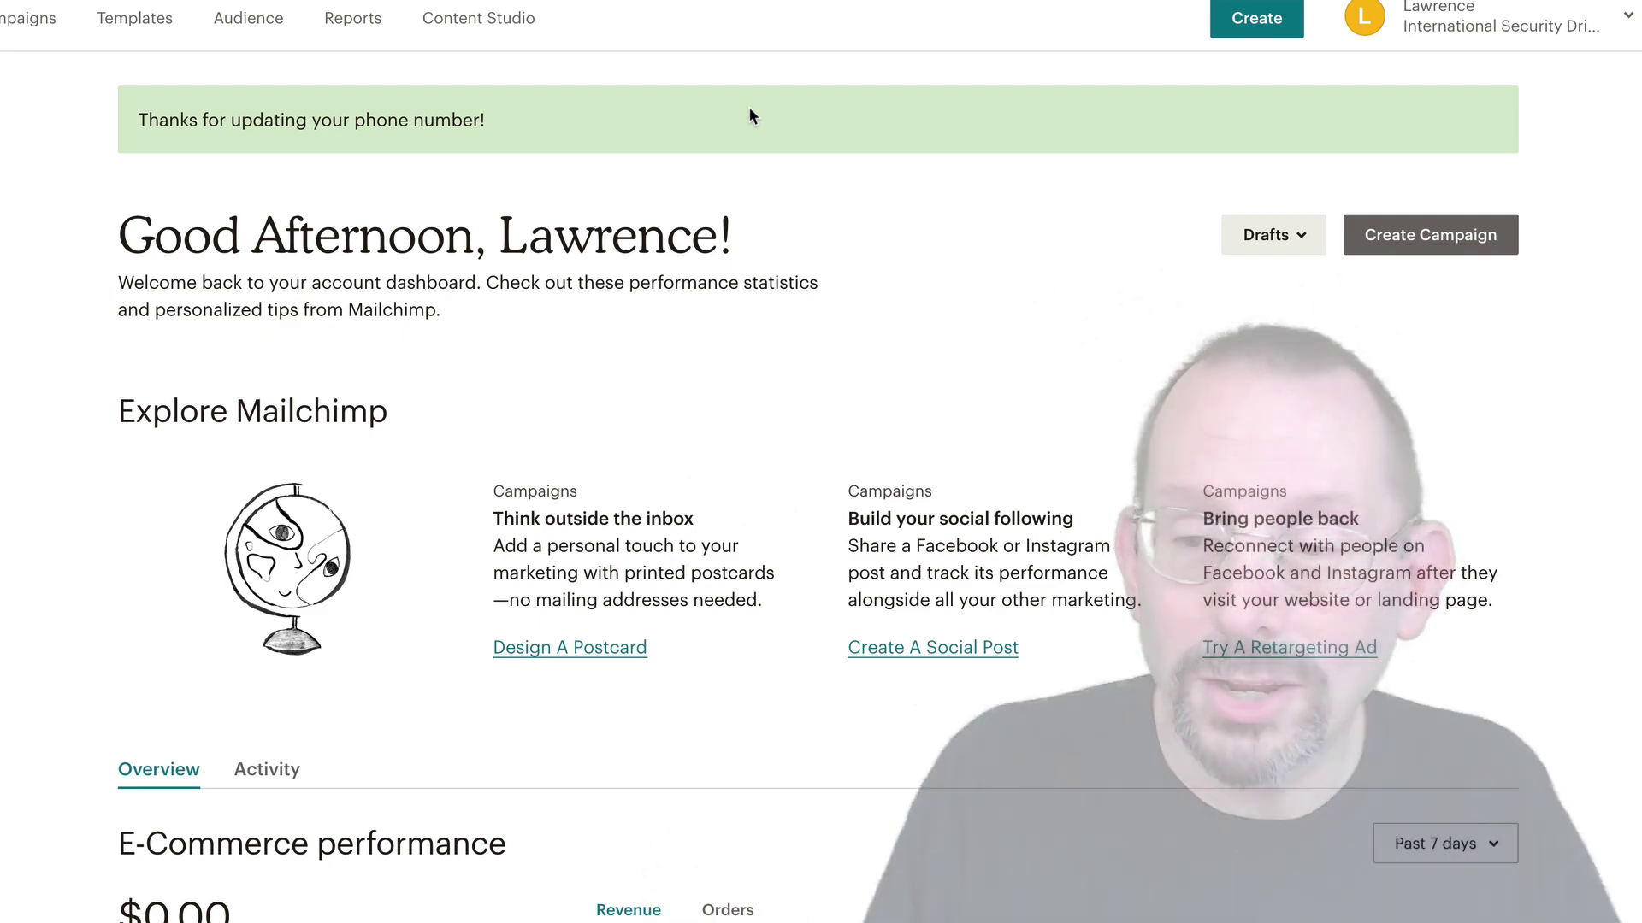
Open the Groups page in the contact management of the Strategic Marketing Solutions audience
{"action": "left_click", "coordinate": [270, 24]}
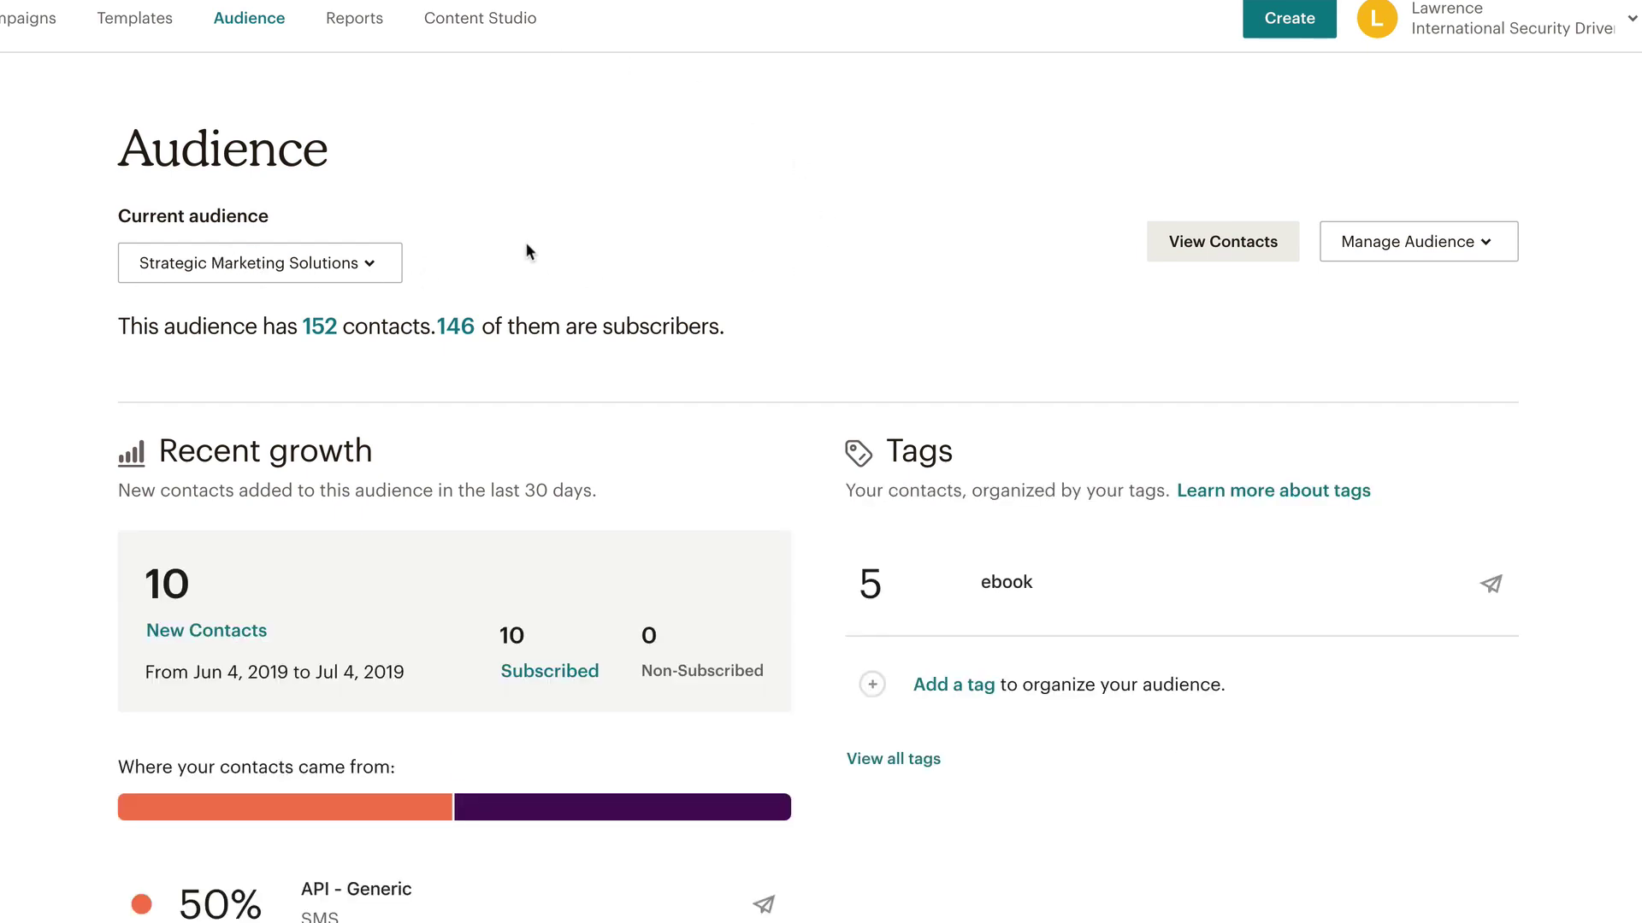
{"action": "scroll", "coordinate": [557, 250], "scroll_direction": "down", "scroll_amount": 1}
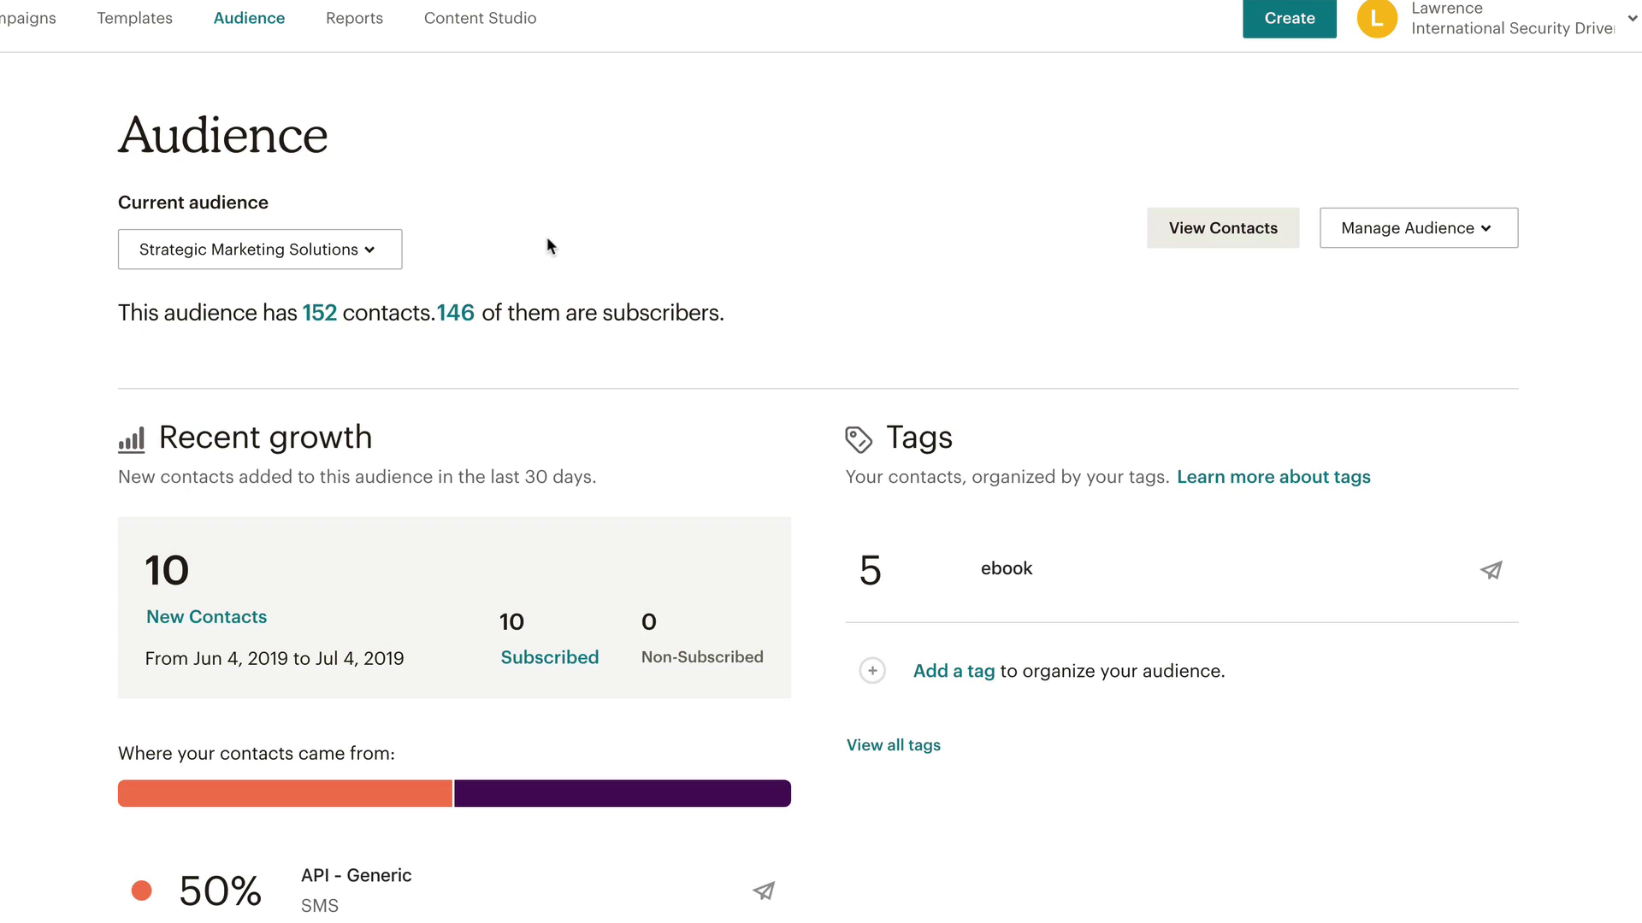
{"action": "left_click", "coordinate": [1411, 244]}
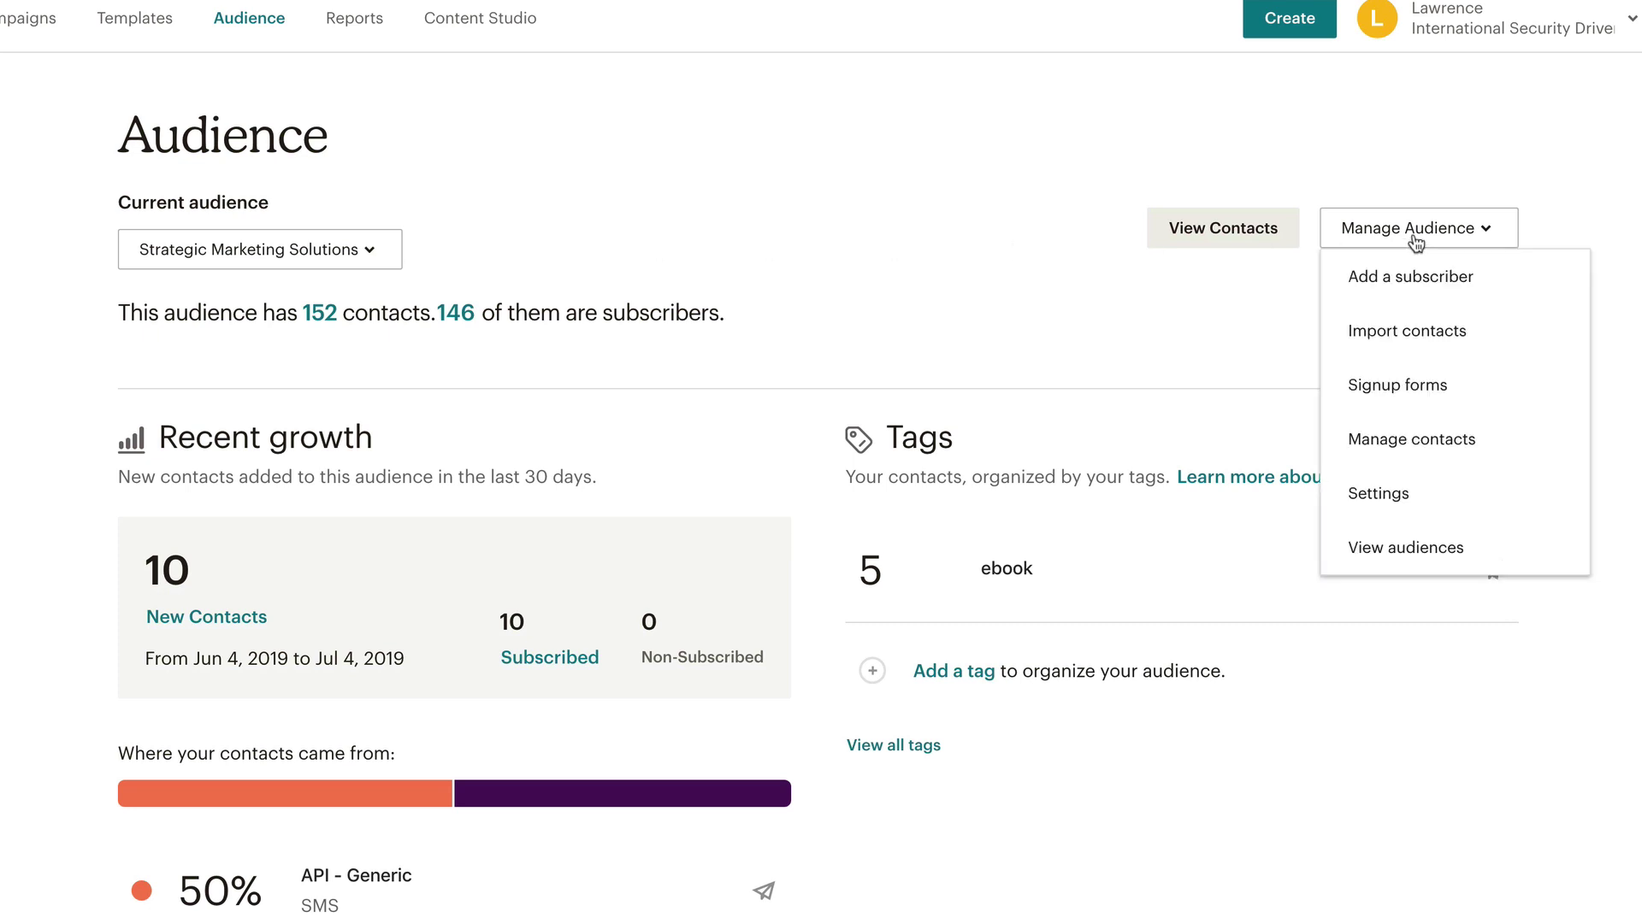
{"action": "left_click", "coordinate": [1417, 442]}
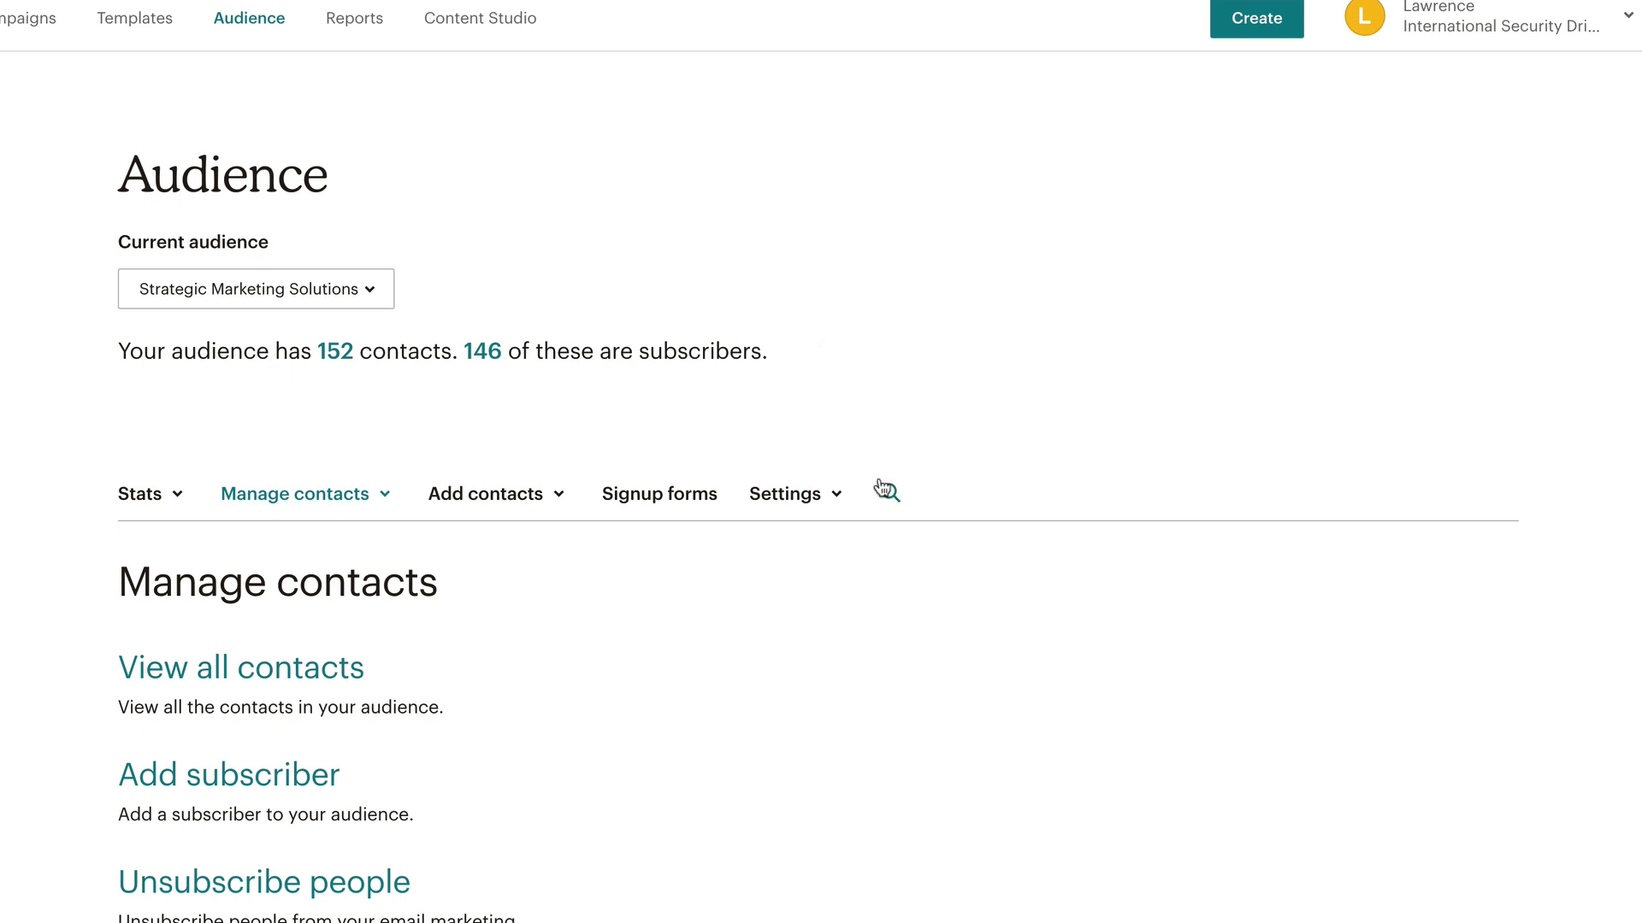
{"action": "scroll", "coordinate": [885, 487], "scroll_direction": "down", "scroll_amount": 3}
{"action": "left_click", "coordinate": [290, 275]}
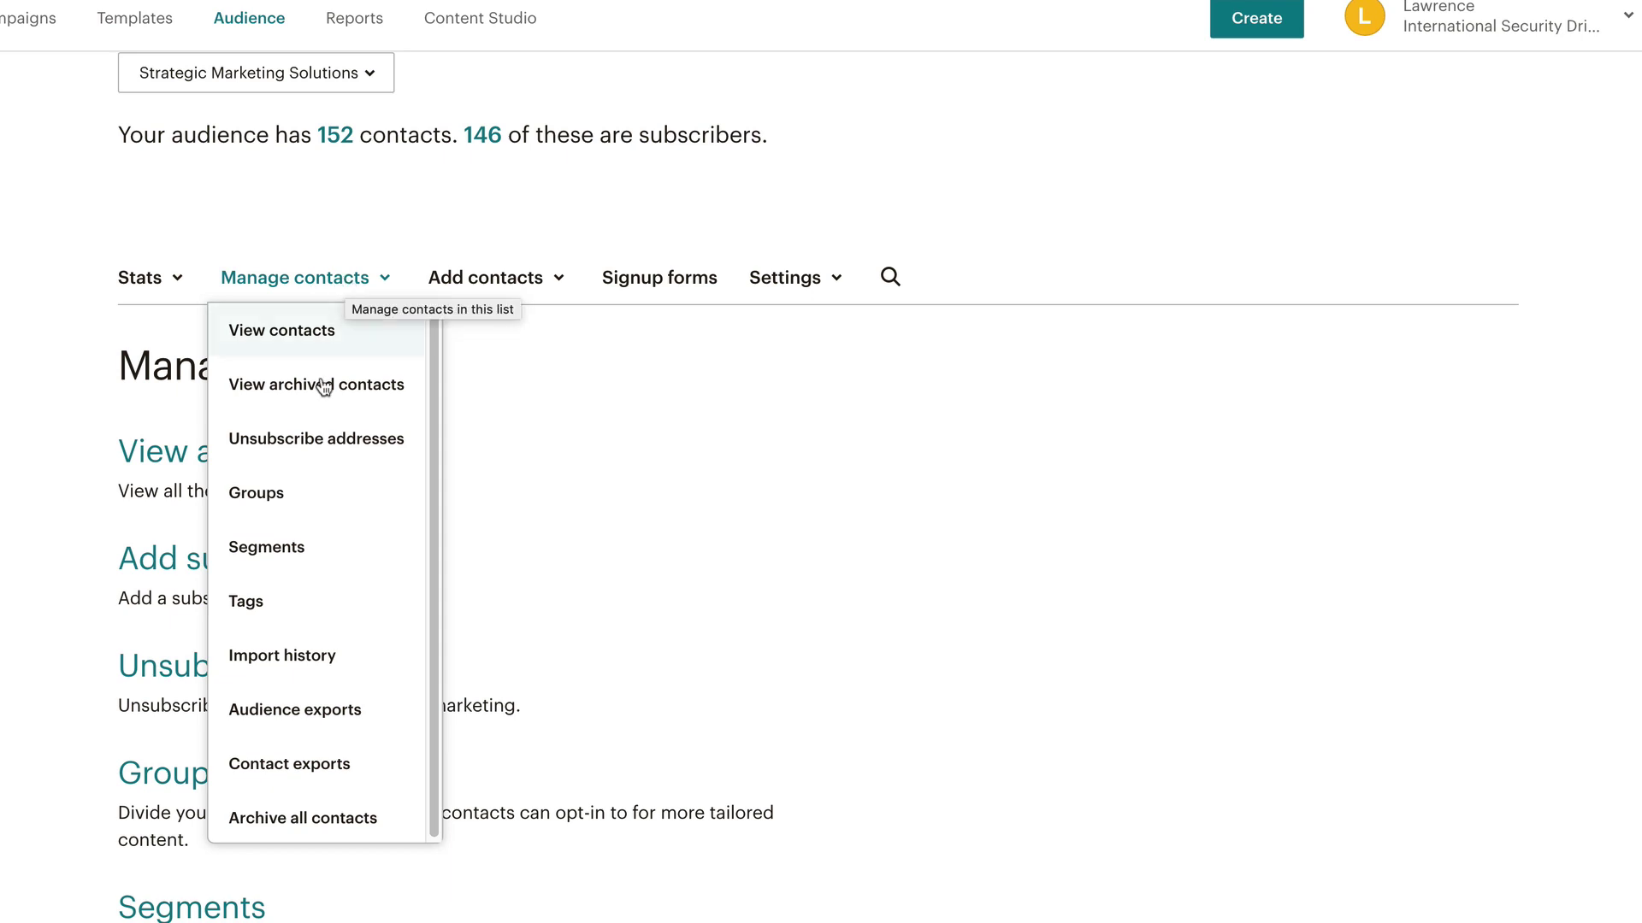
{"action": "left_click", "coordinate": [270, 493]}
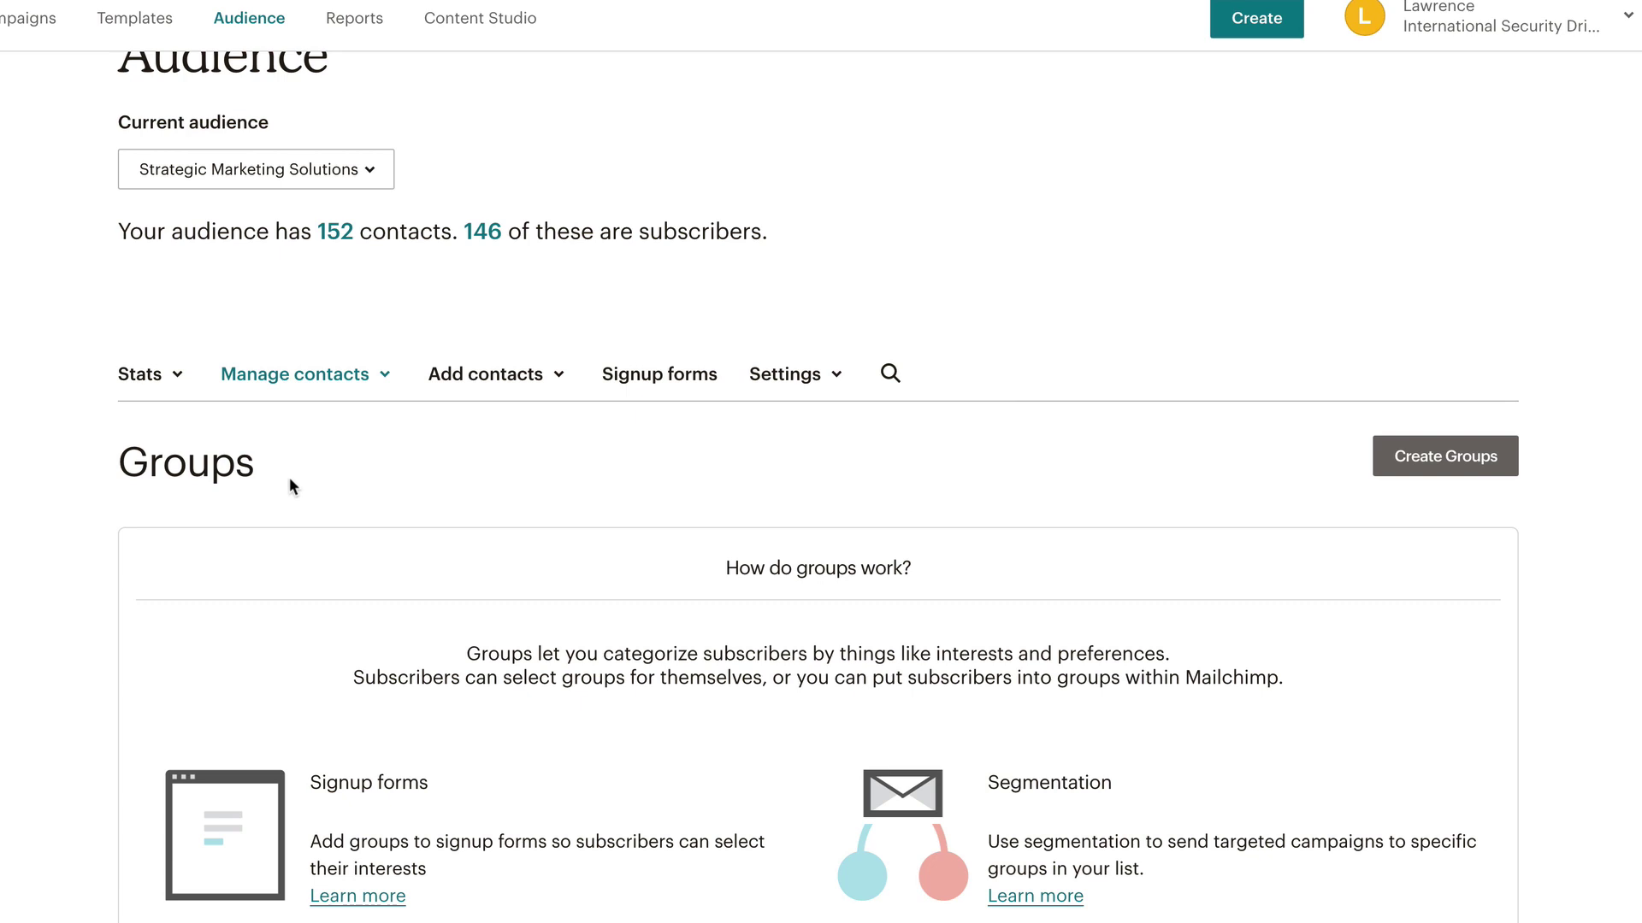
Start creating groups shown as checkboxes on the signup form and name the group category Cars
{"action": "left_click", "coordinate": [1479, 469]}
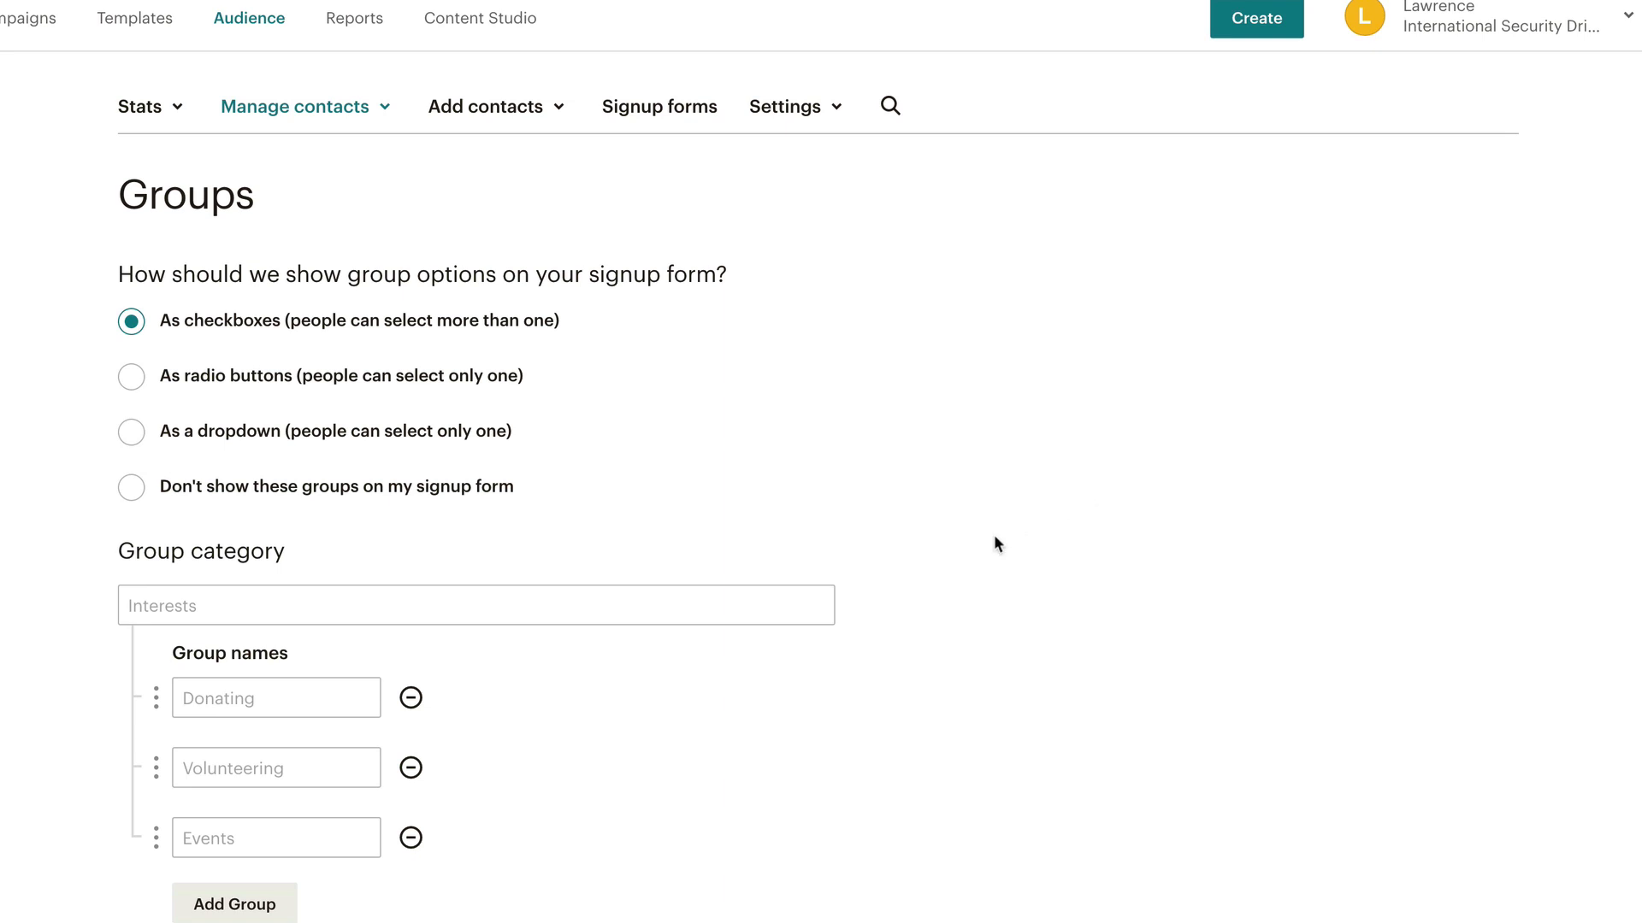
{"action": "left_click", "coordinate": [250, 595]}
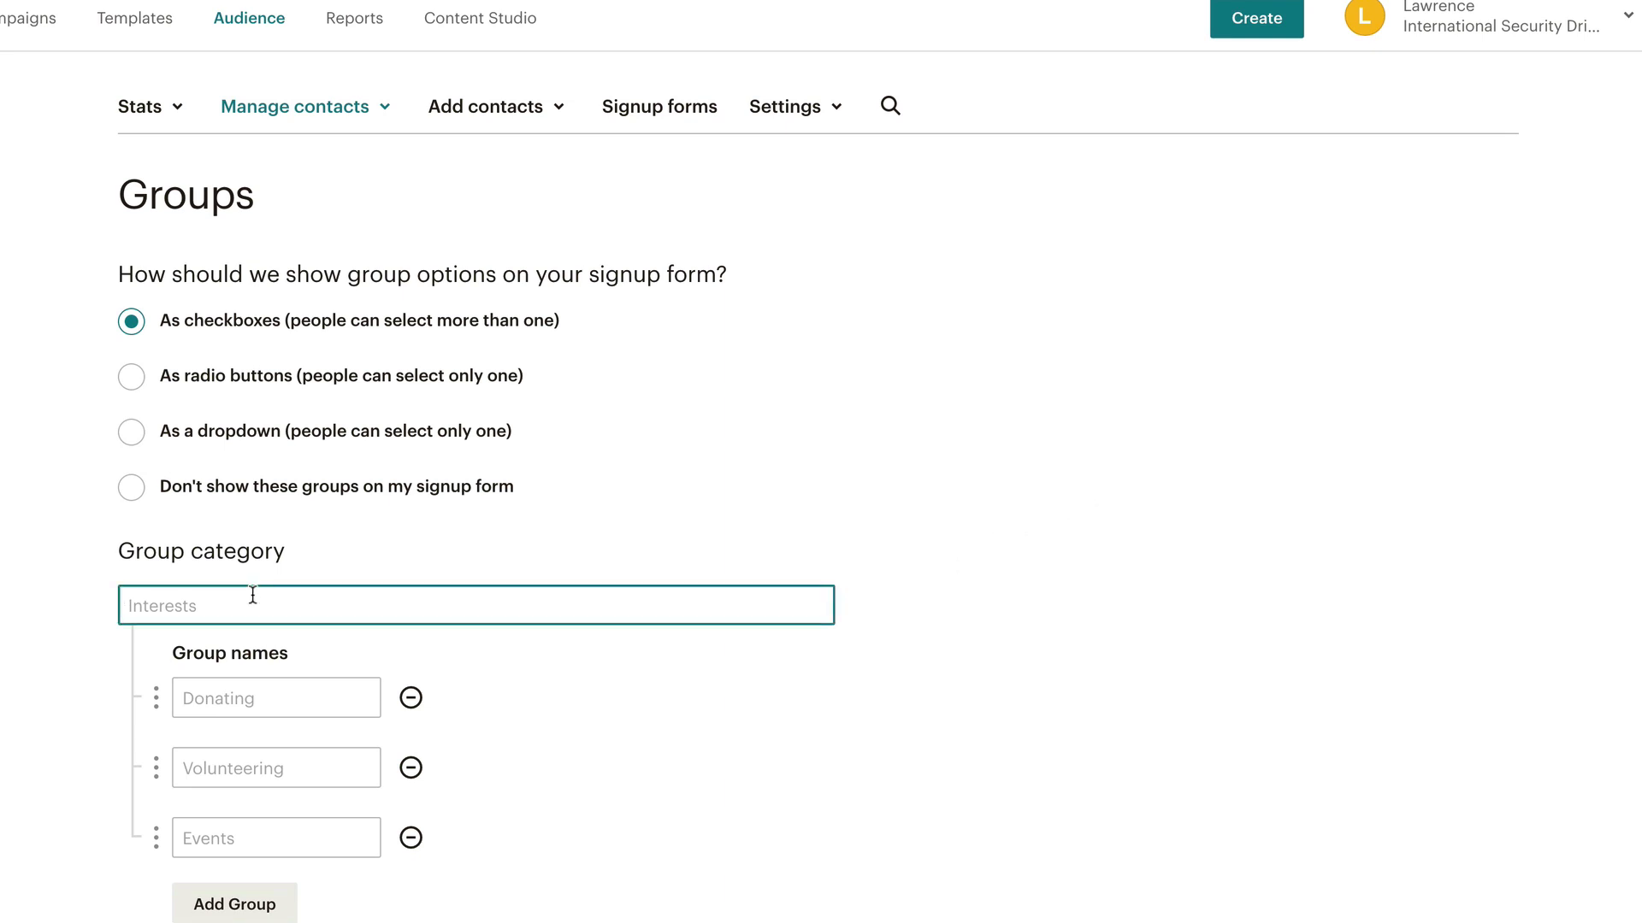
{"action": "left_click", "coordinate": [132, 378]}
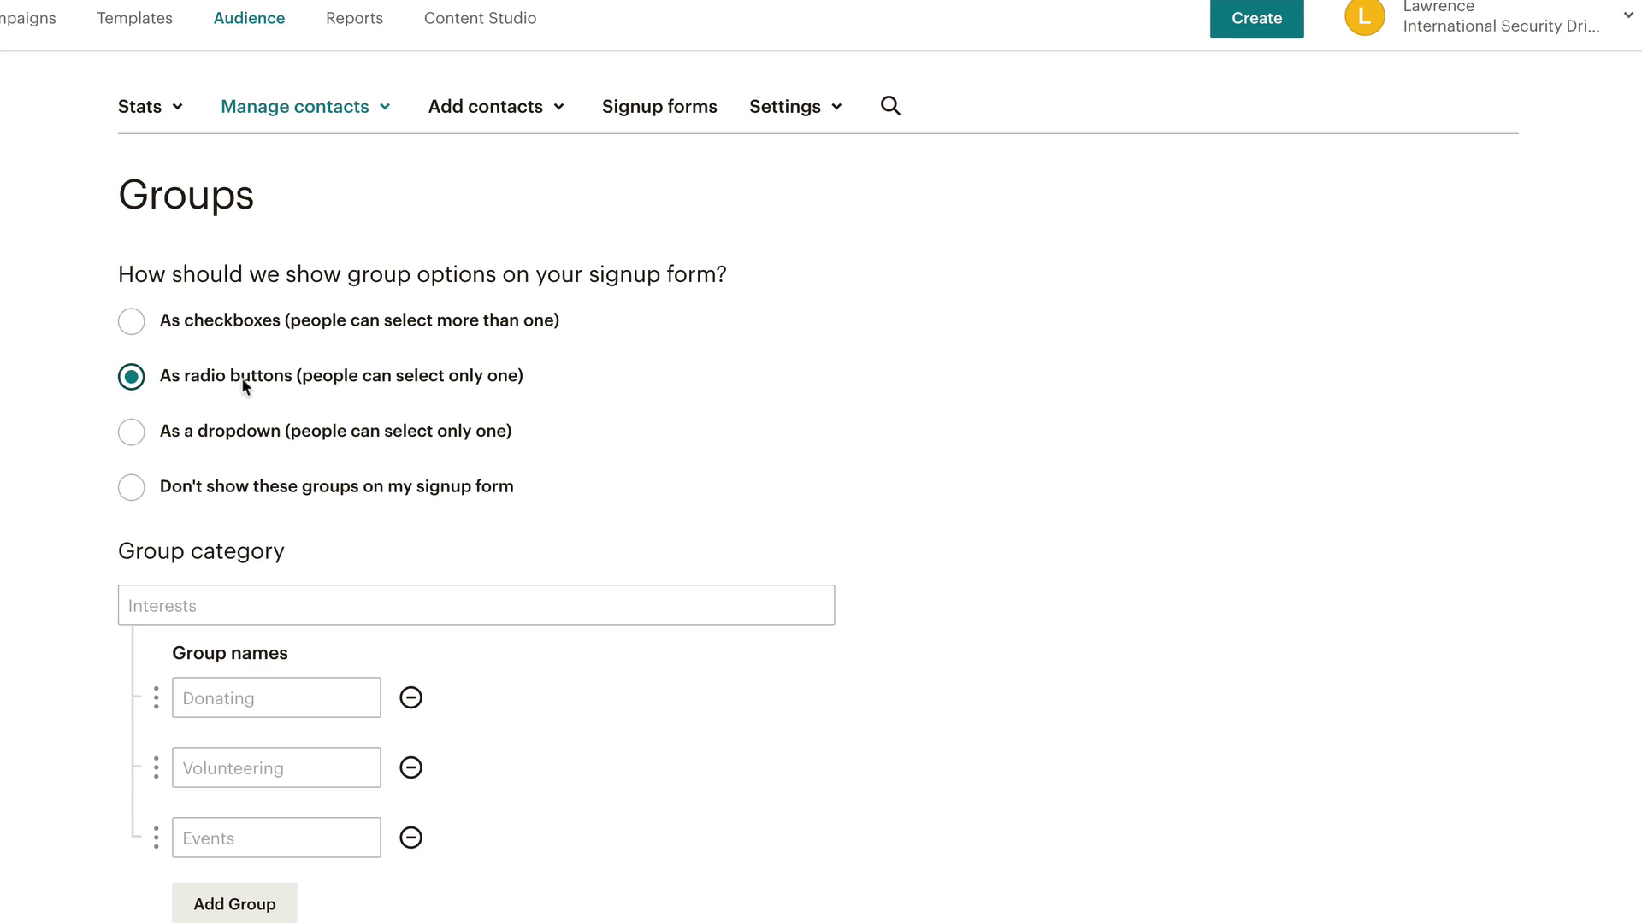
{"action": "left_click", "coordinate": [134, 323]}
{"action": "left_click", "coordinate": [256, 601]}
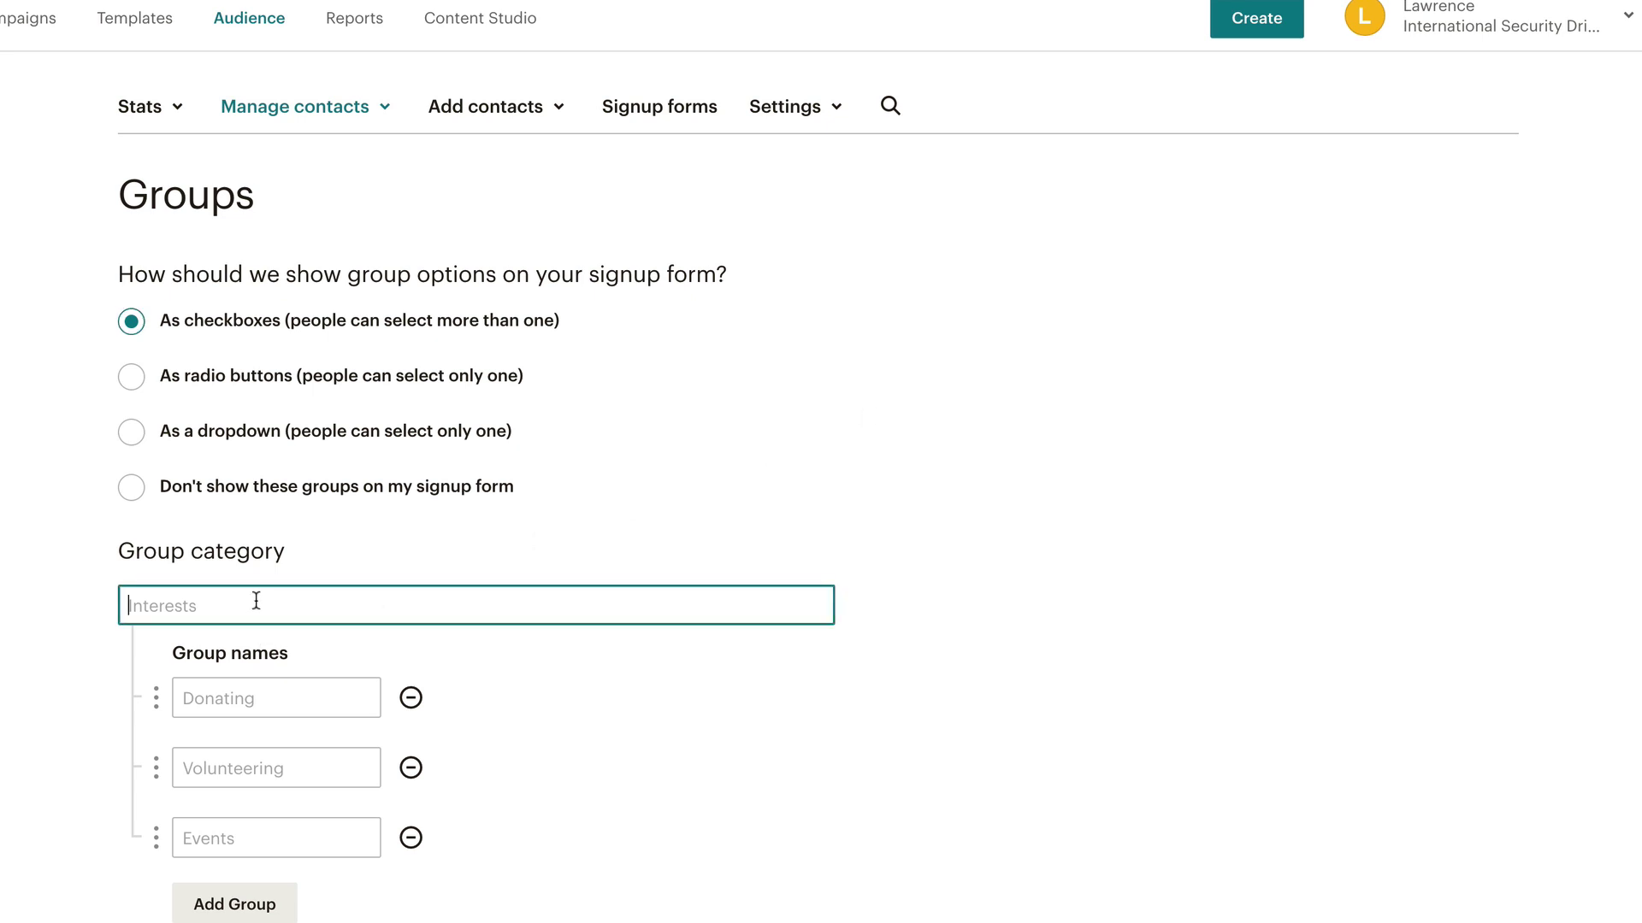
{"action": "type", "text": "Cars"}
Name the three groups Porsche, Ferarri and Ford, save them and finish without importing contacts
{"action": "left_click", "coordinate": [276, 697]}
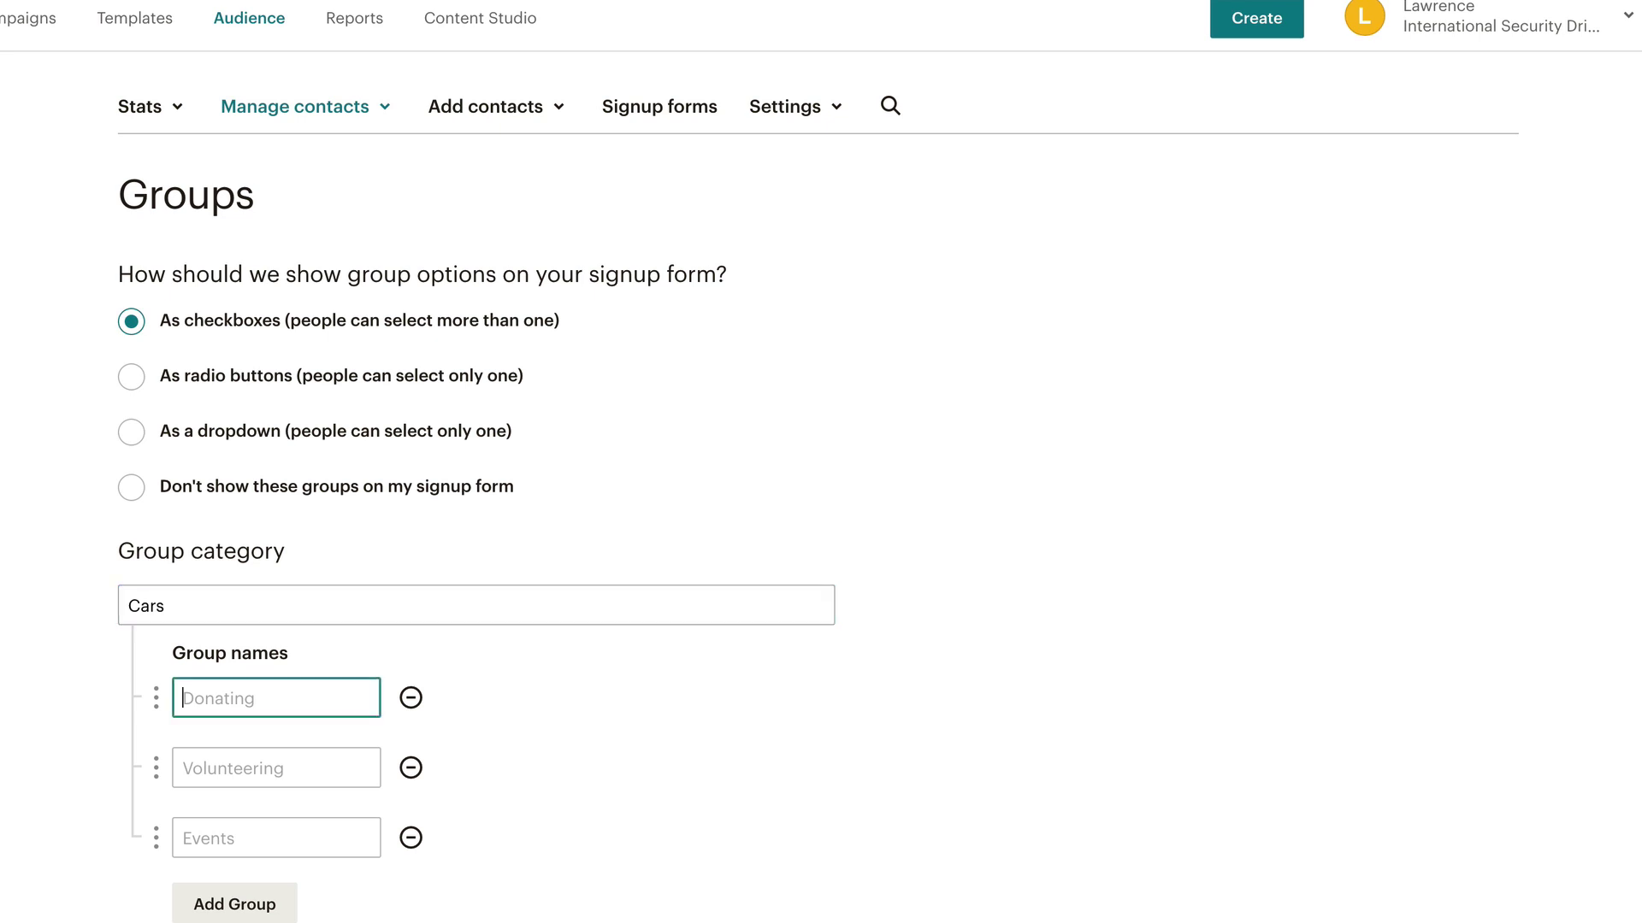
{"action": "type", "text": "Por"}
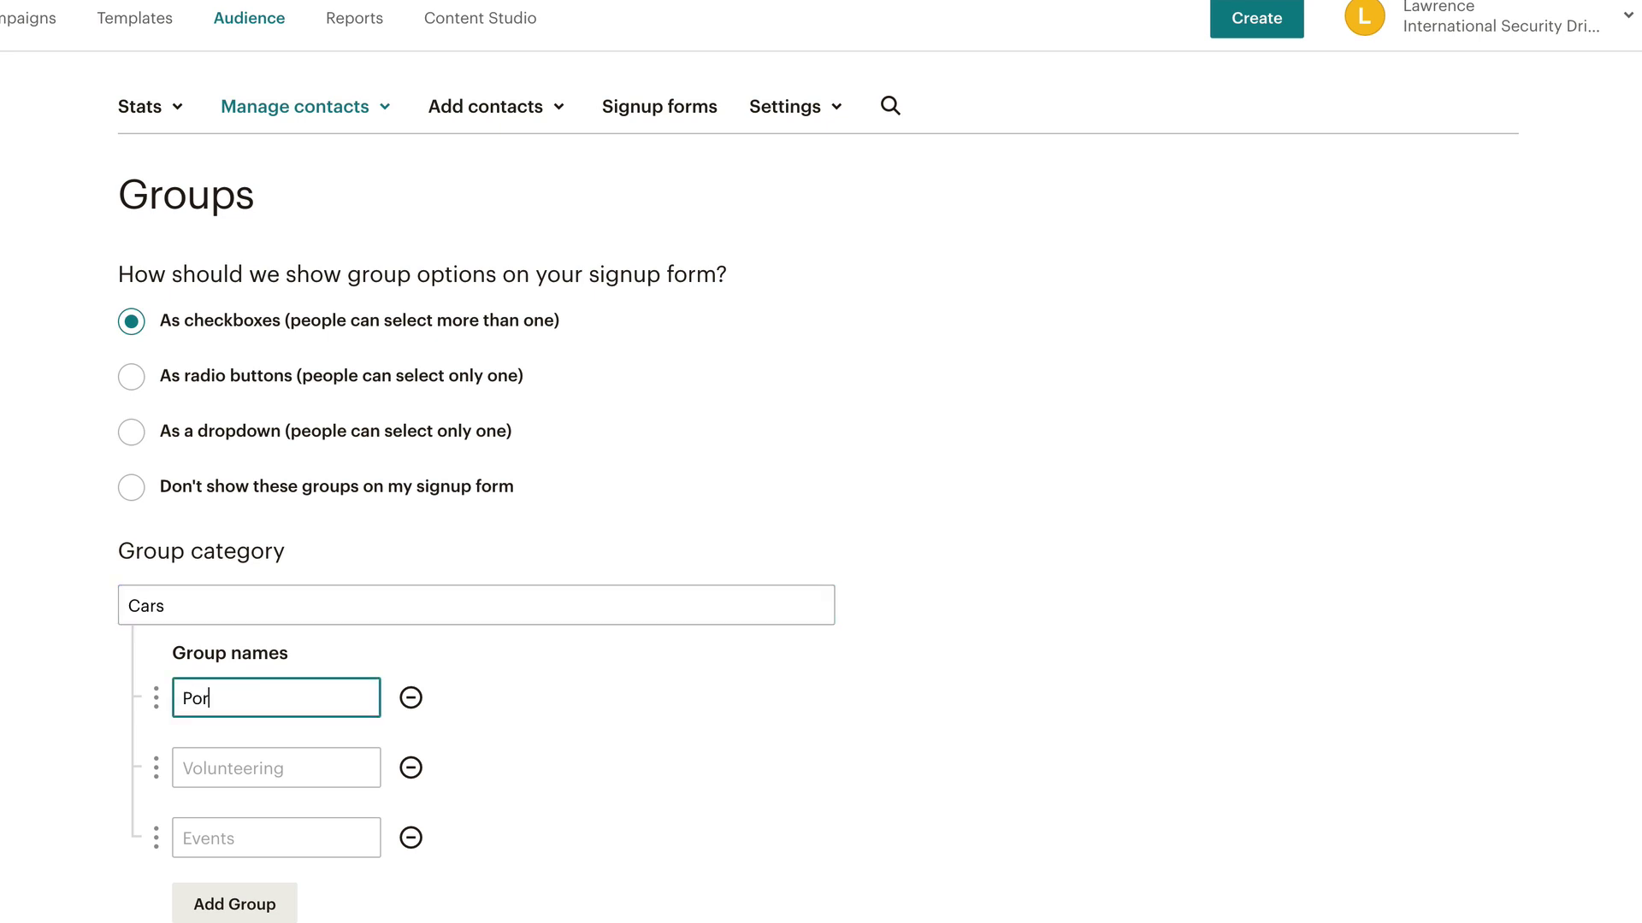
{"action": "type", "text": "sche"}
{"action": "left_click", "coordinate": [276, 768]}
{"action": "type", "text": "Fa"}
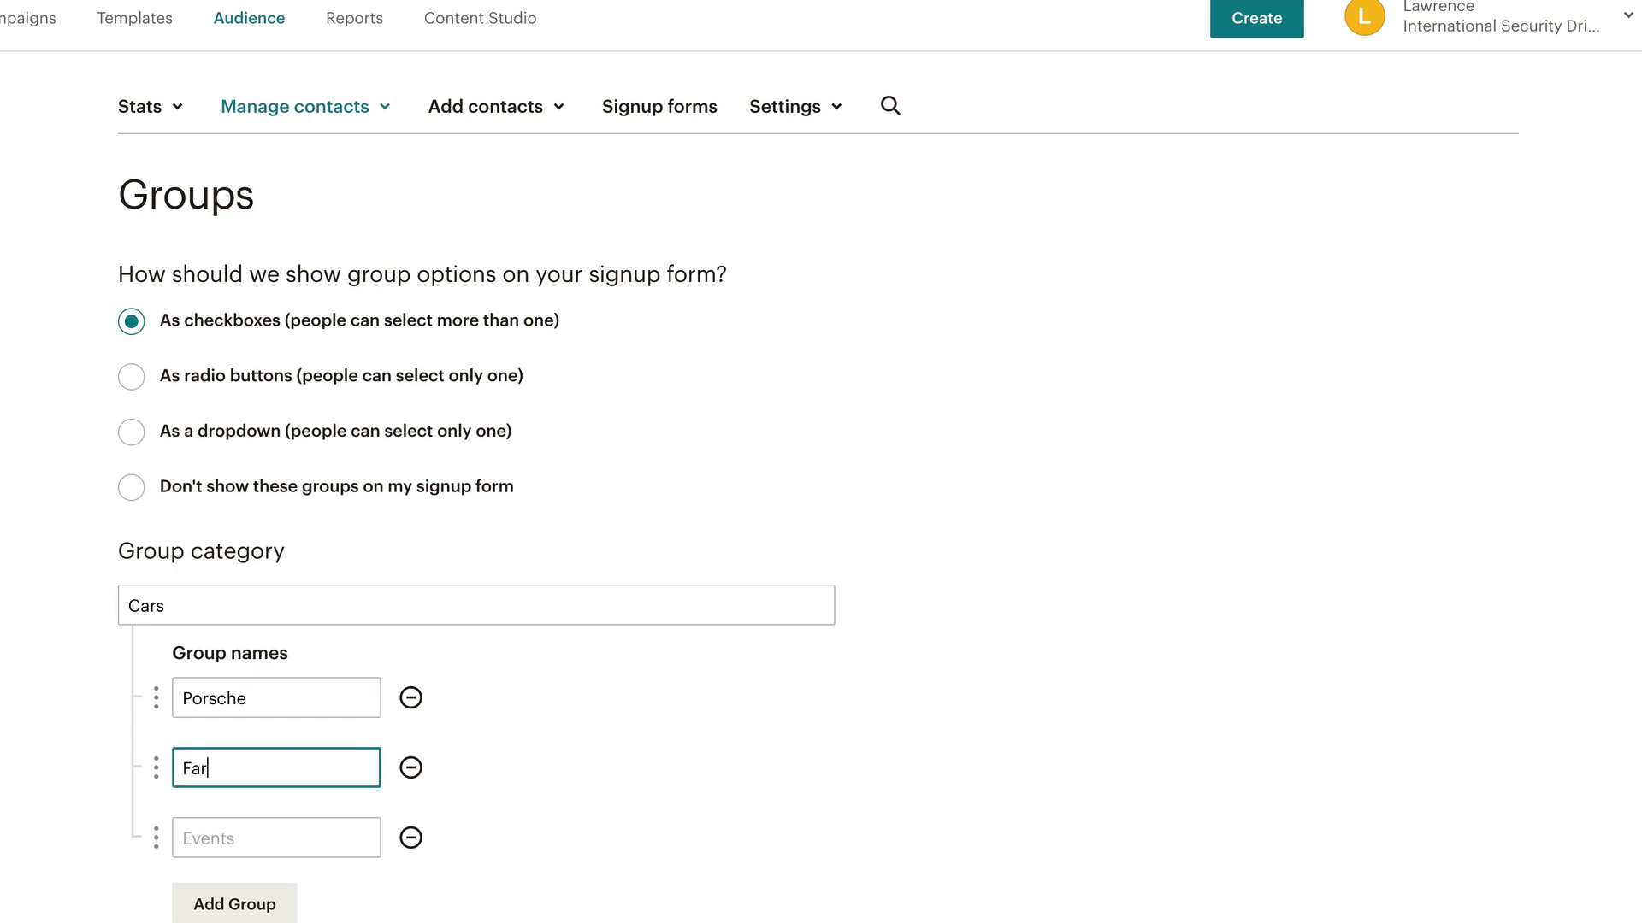
{"action": "key", "text": "BackSpace"}
{"action": "type", "text": "erarro"}
{"action": "key", "text": "BackSpace"}
{"action": "type", "text": "i"}
{"action": "key", "text": "Tab"}
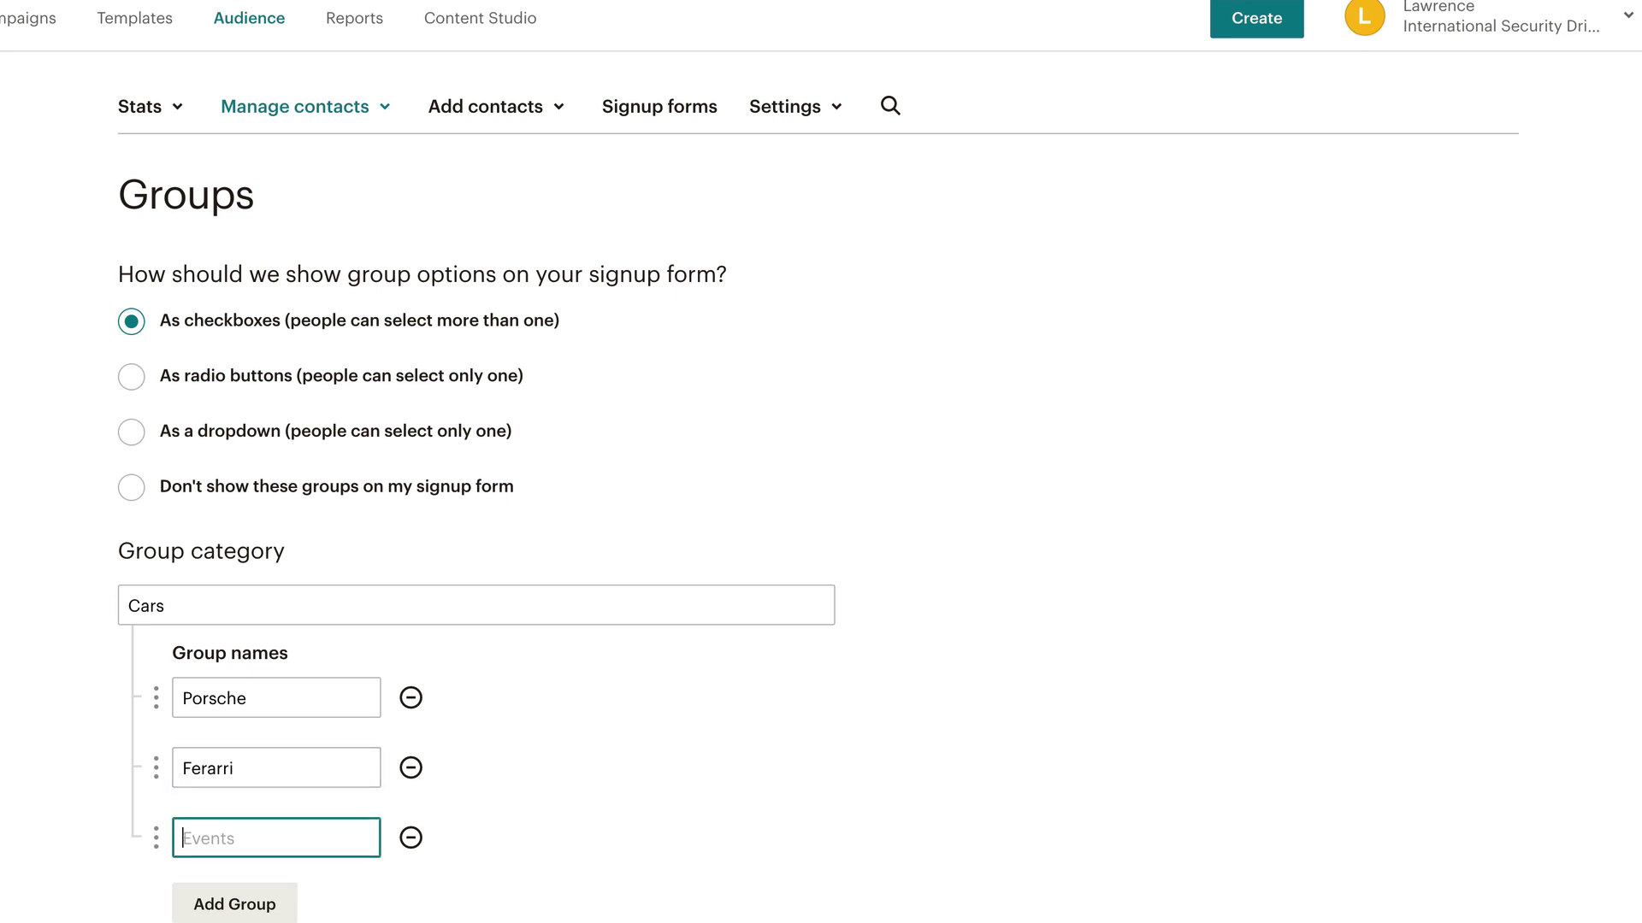
{"action": "type", "text": "Ford"}
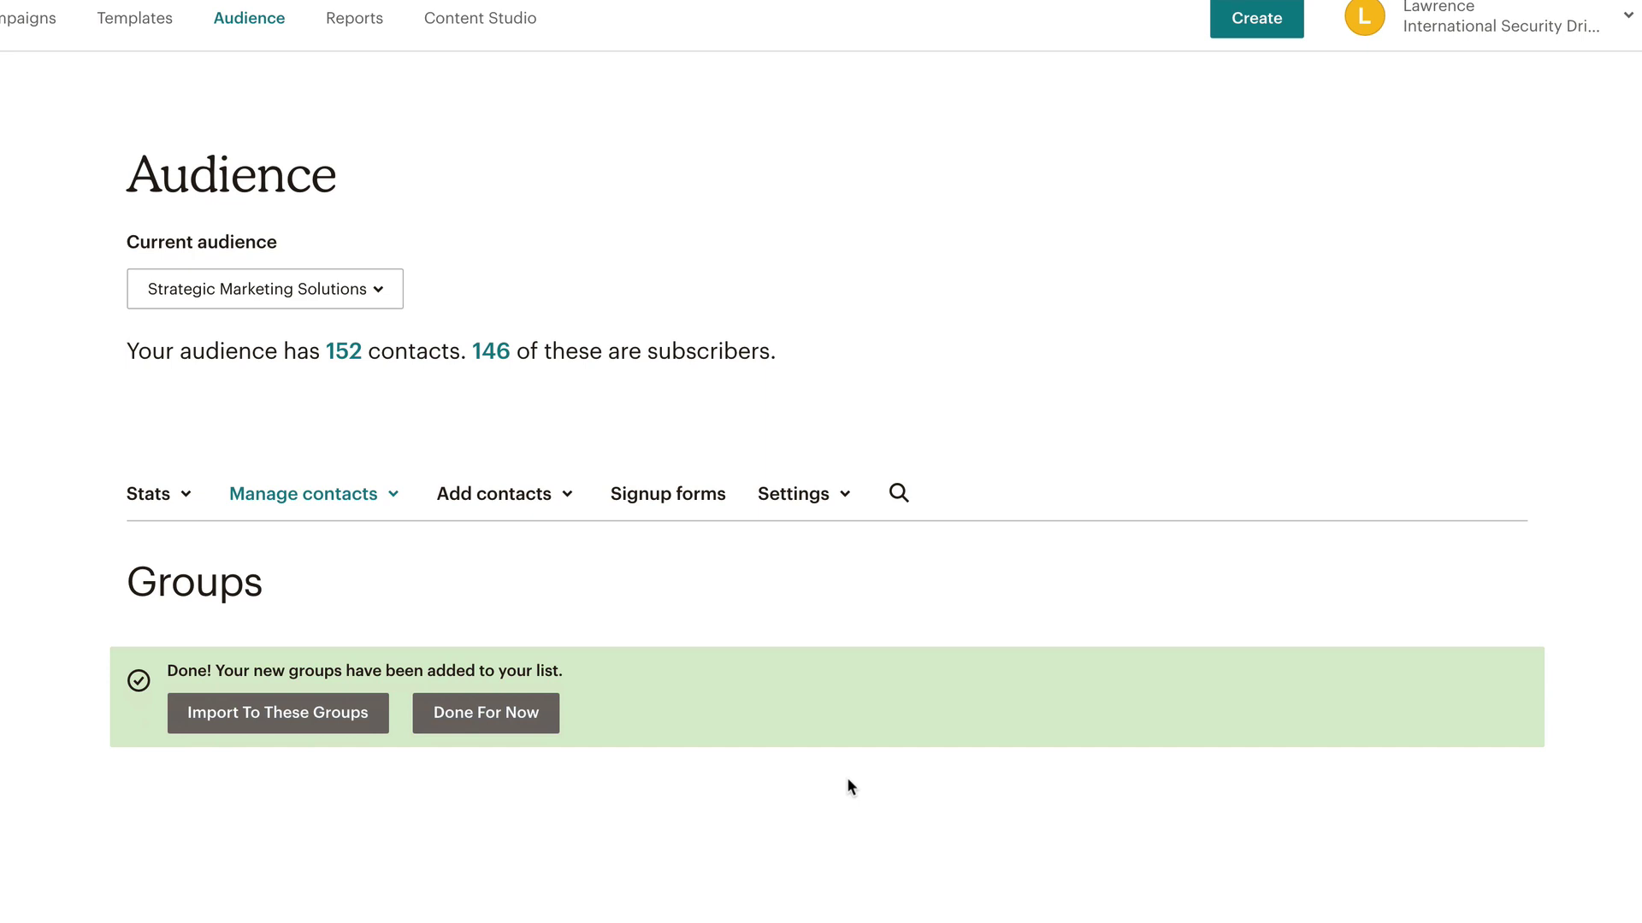
{"action": "left_click", "coordinate": [521, 717]}
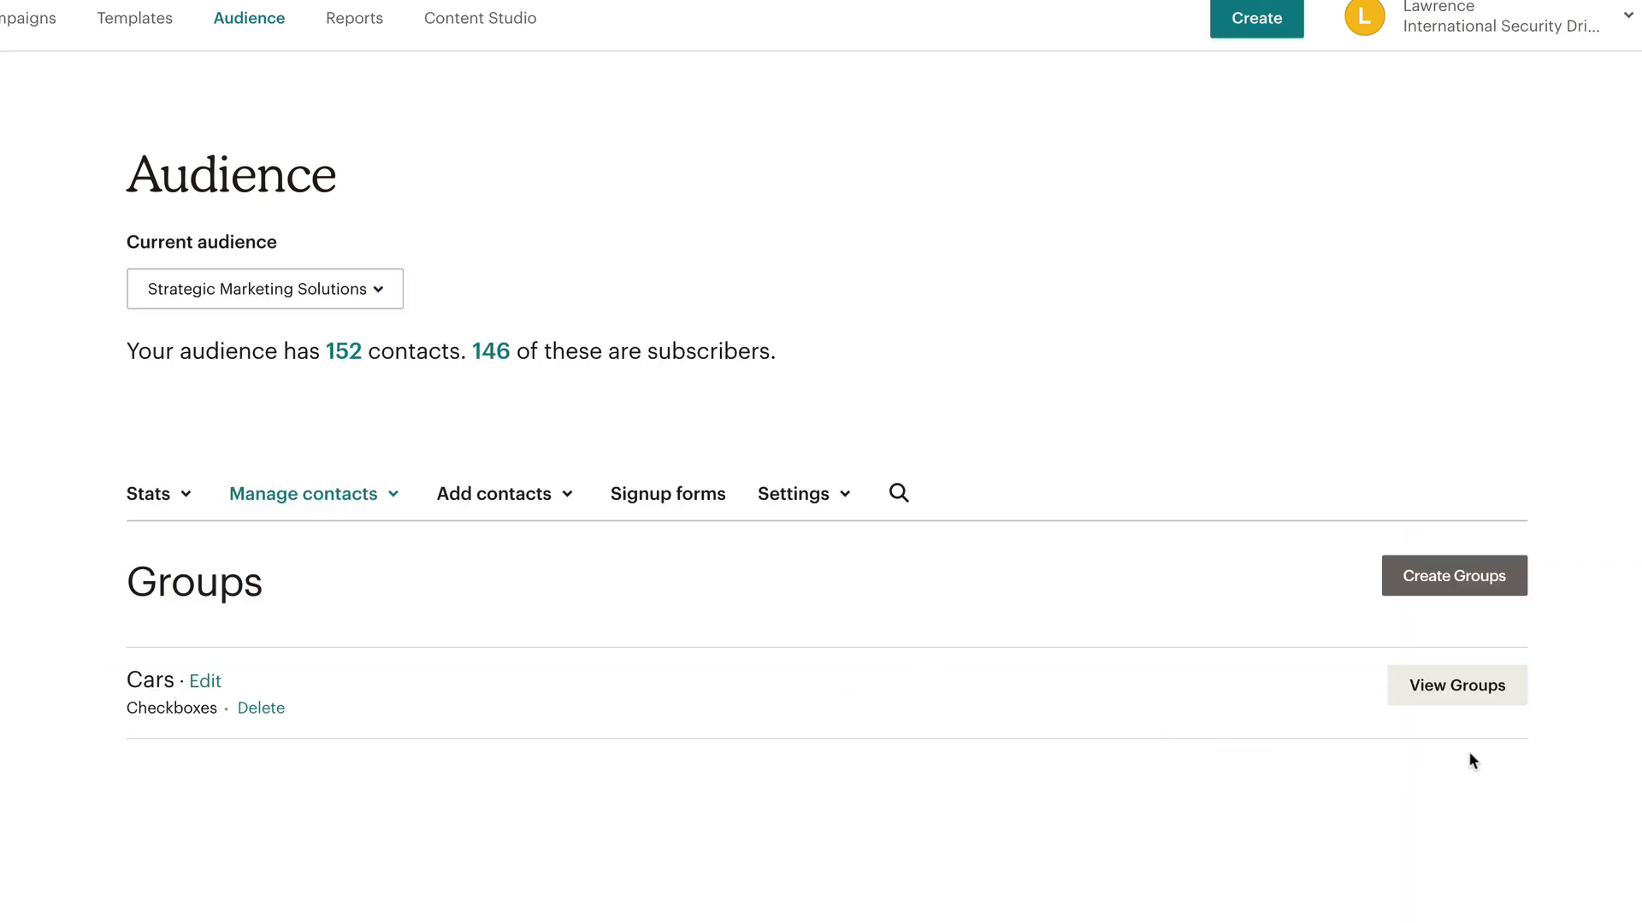
View the groups in the Cars category, then open the audience's embedded signup forms
{"action": "left_click", "coordinate": [1456, 685]}
{"action": "scroll", "coordinate": [382, 488], "scroll_direction": "down", "scroll_amount": 3}
{"action": "left_click", "coordinate": [647, 500]}
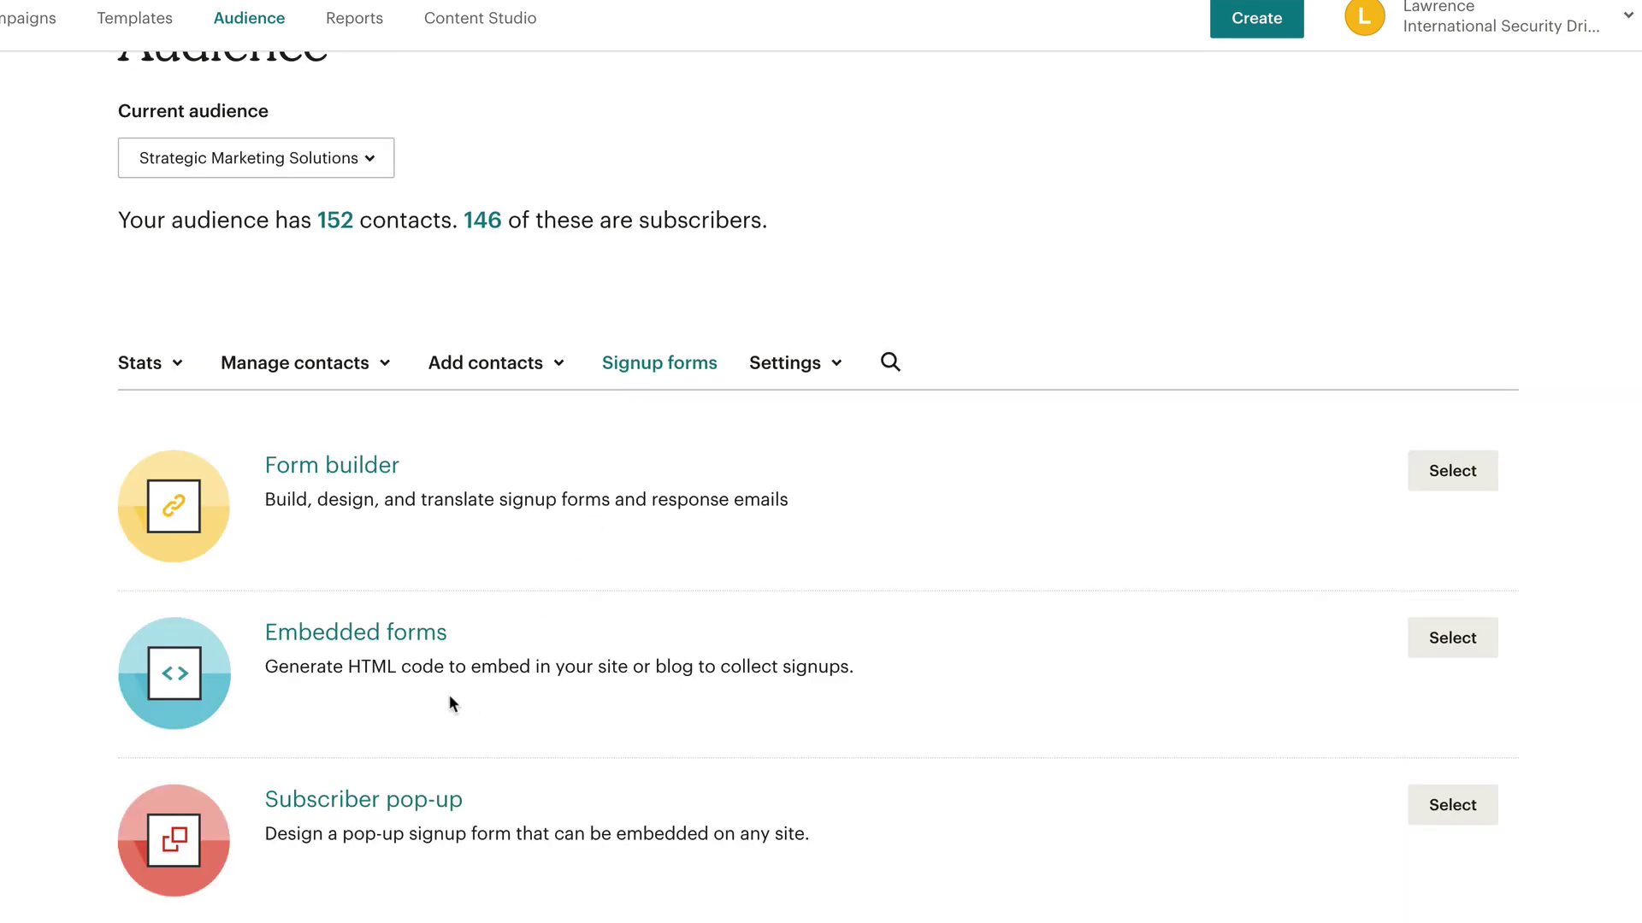
{"action": "left_click", "coordinate": [379, 635]}
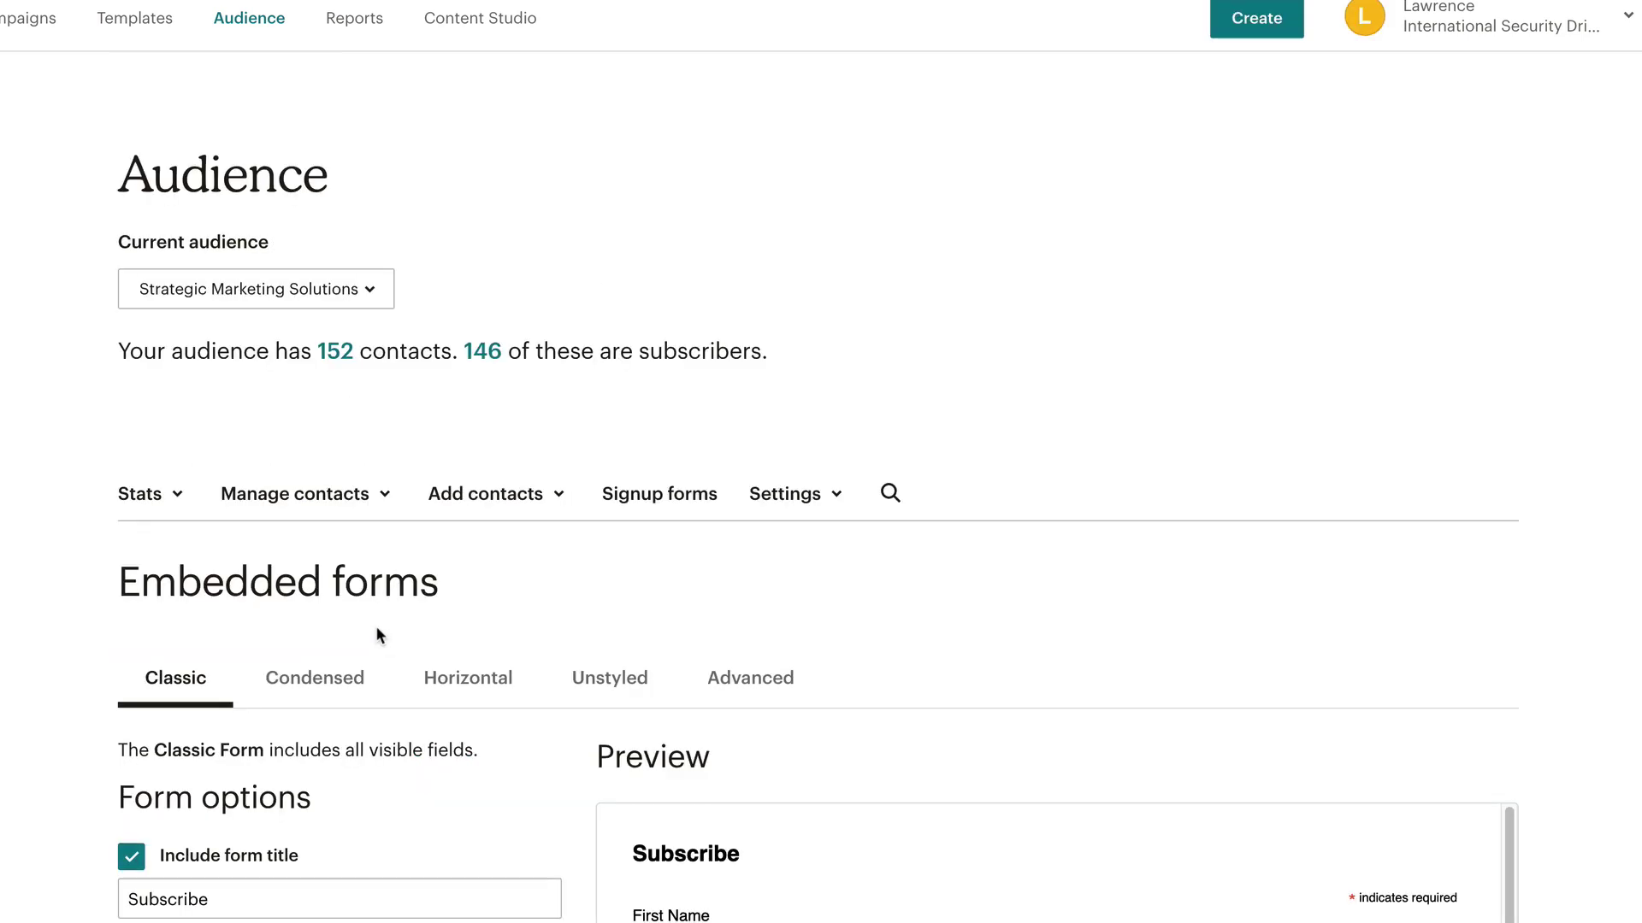
Turn off the format options in the Classic embedded form and check the Cars group fields in the preview
{"action": "scroll", "coordinate": [607, 618], "scroll_direction": "down", "scroll_amount": 5}
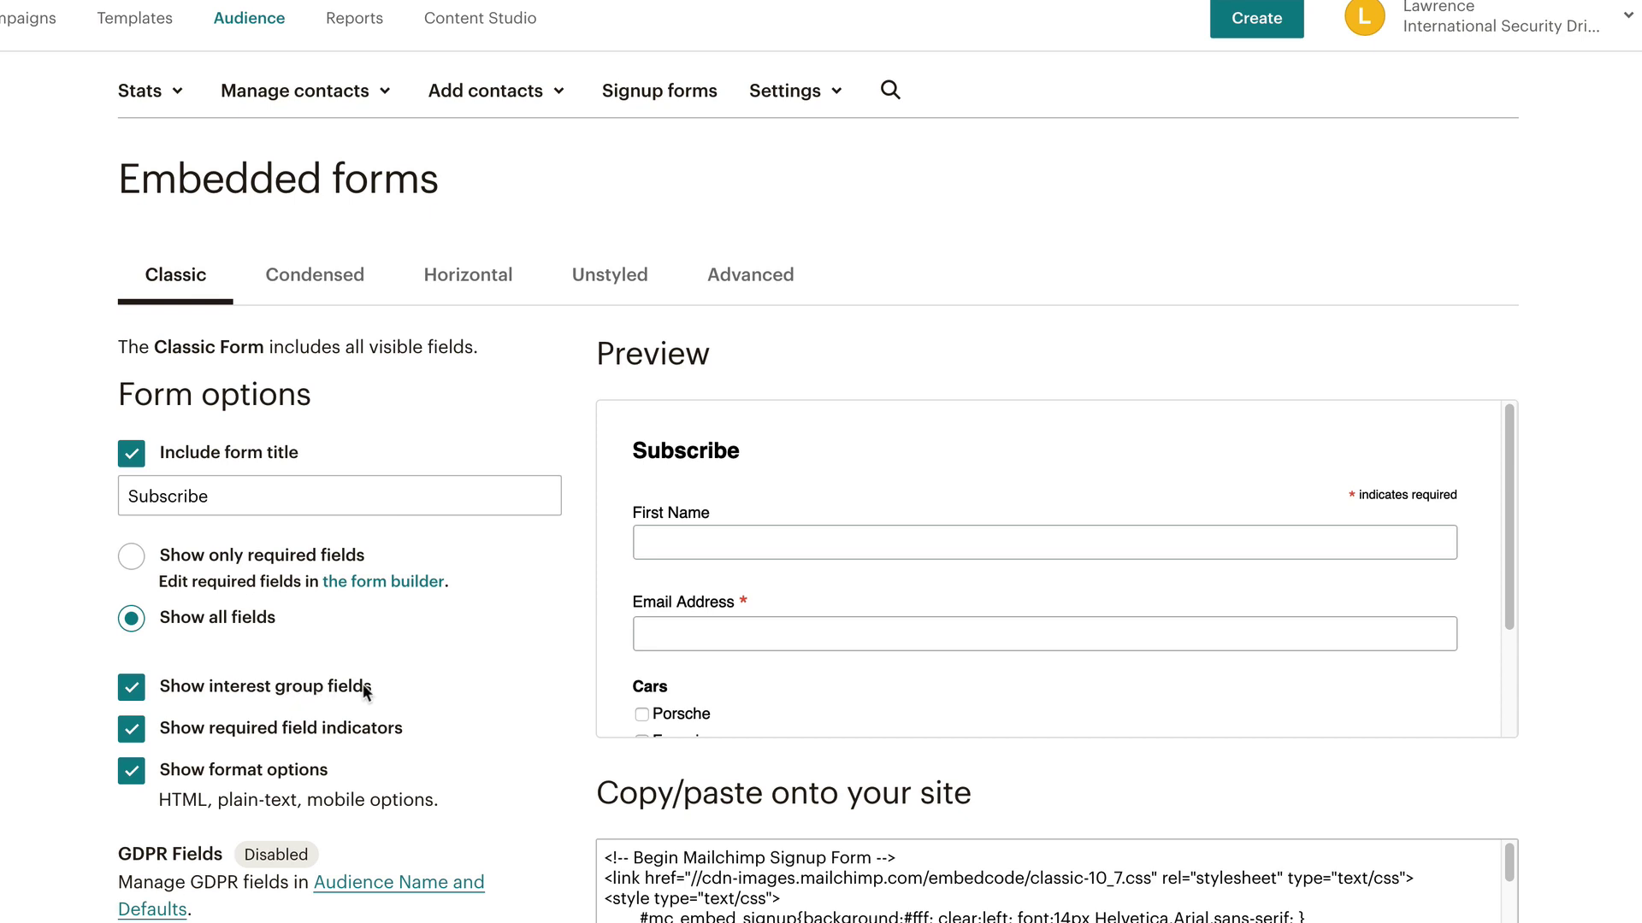
{"action": "scroll", "coordinate": [425, 675], "scroll_direction": "down", "scroll_amount": 3}
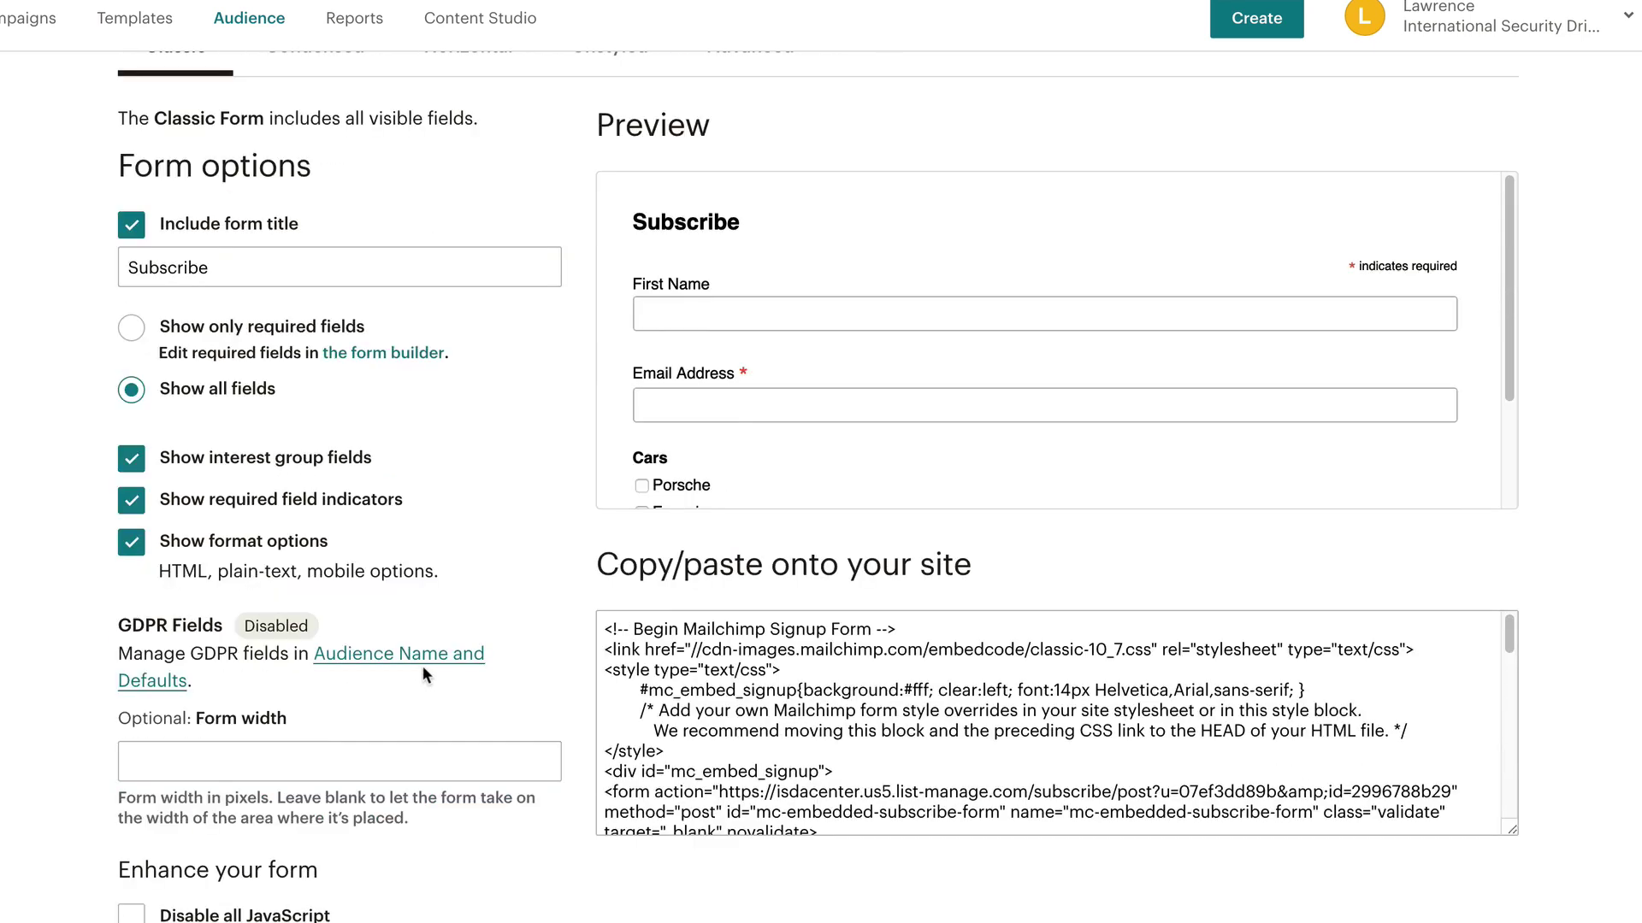
{"action": "scroll", "coordinate": [989, 335], "scroll_direction": "down", "scroll_amount": 3}
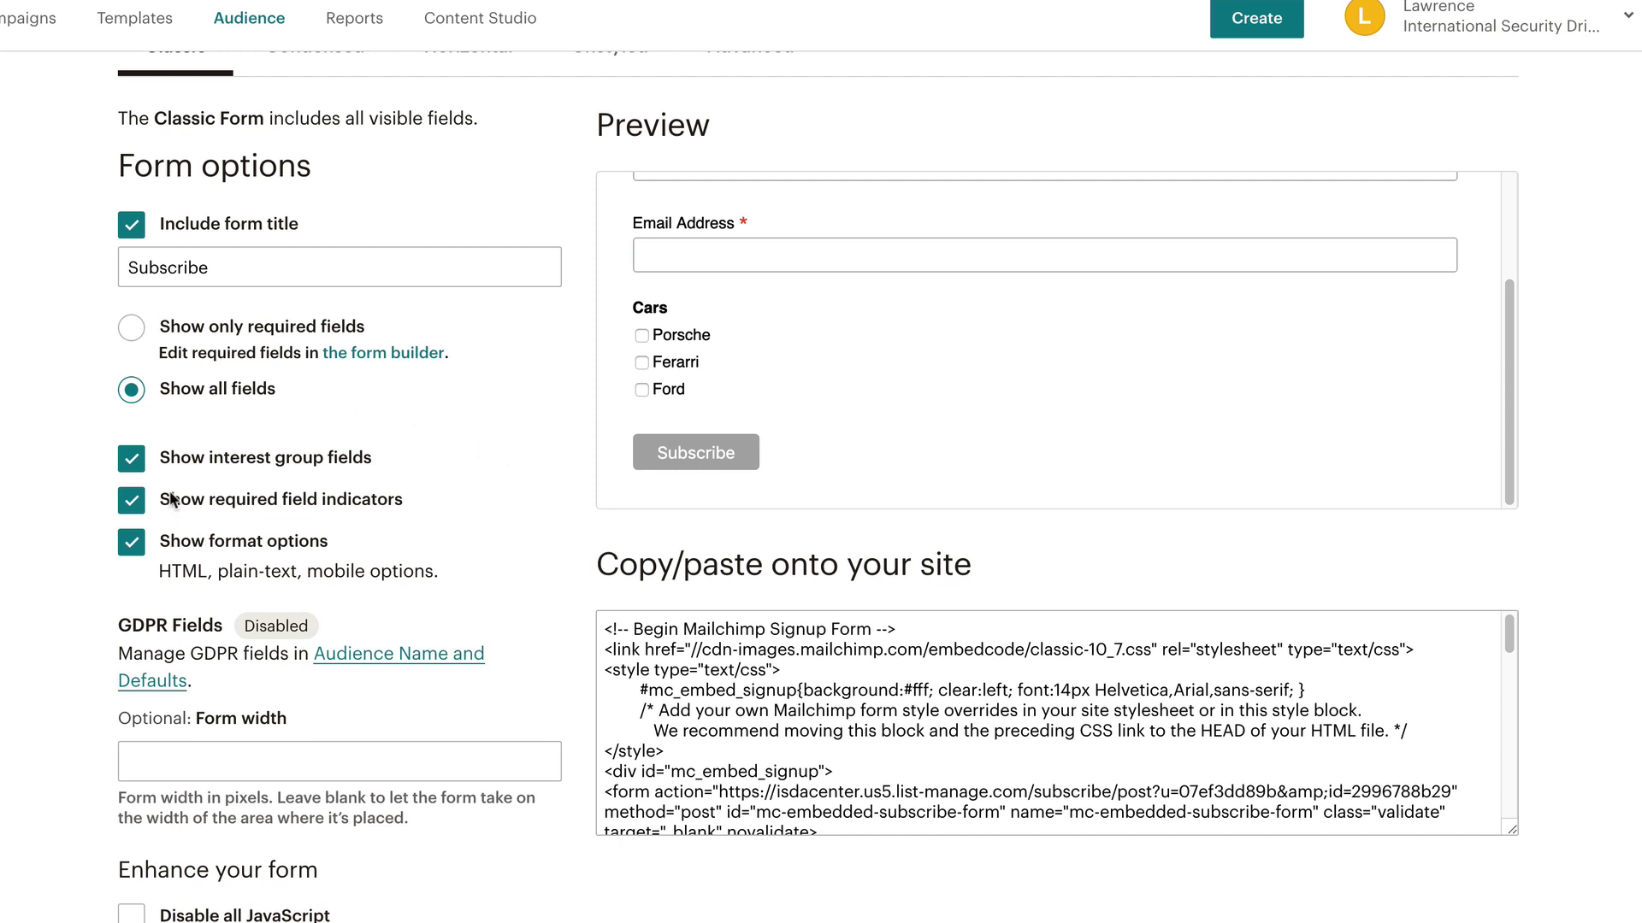
{"action": "scroll", "coordinate": [325, 521], "scroll_direction": "up", "scroll_amount": 1}
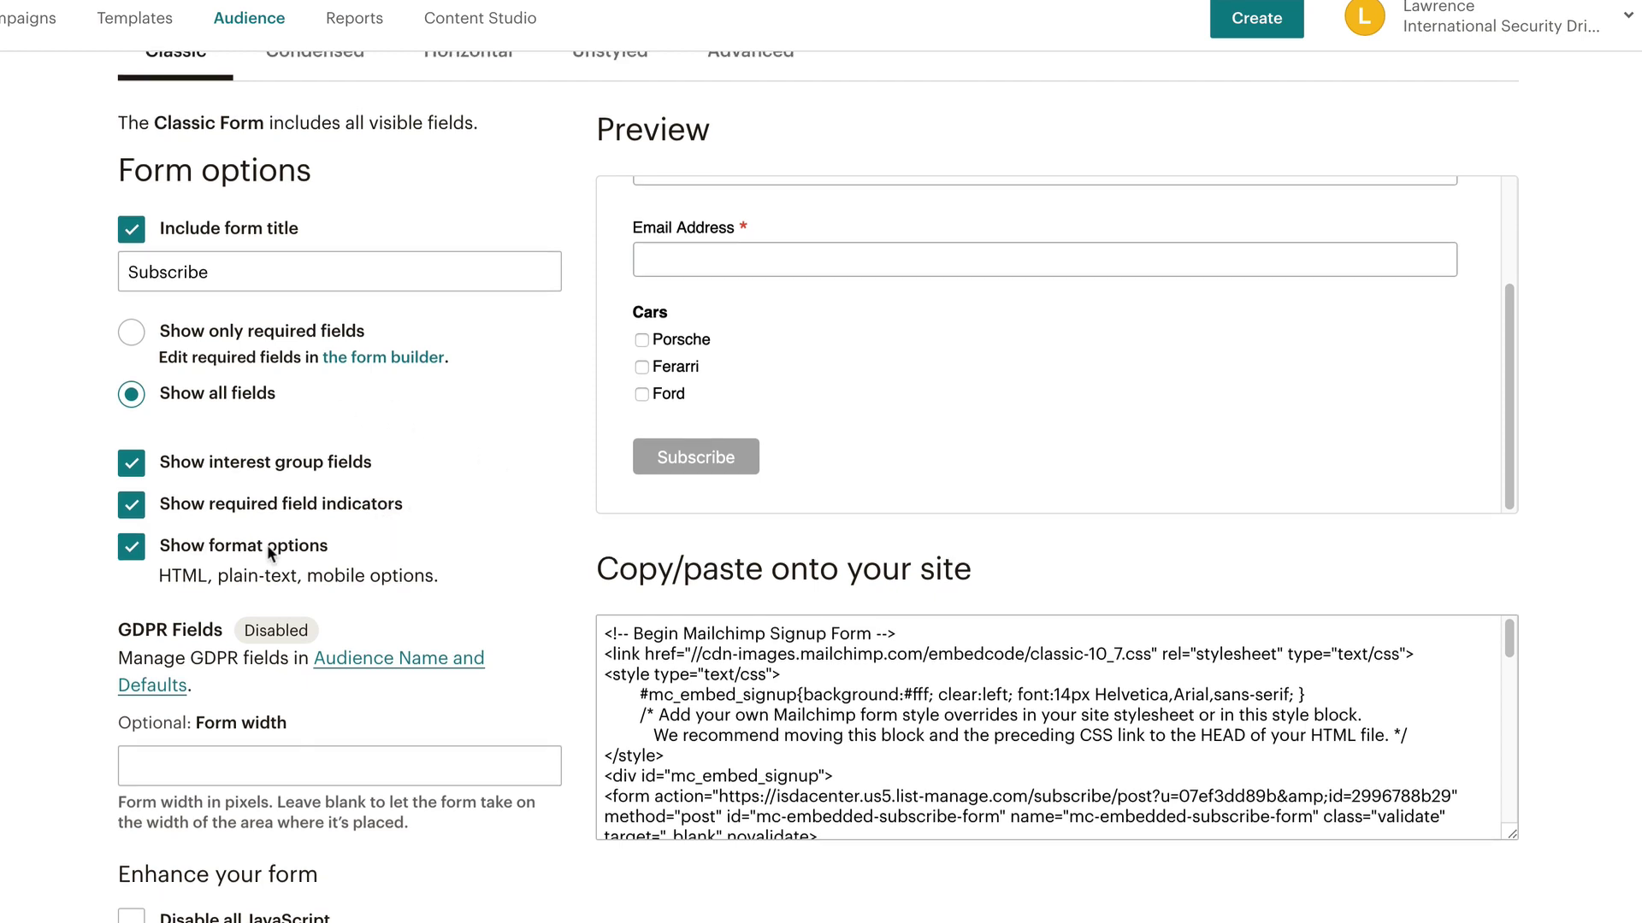
{"action": "left_click", "coordinate": [132, 548]}
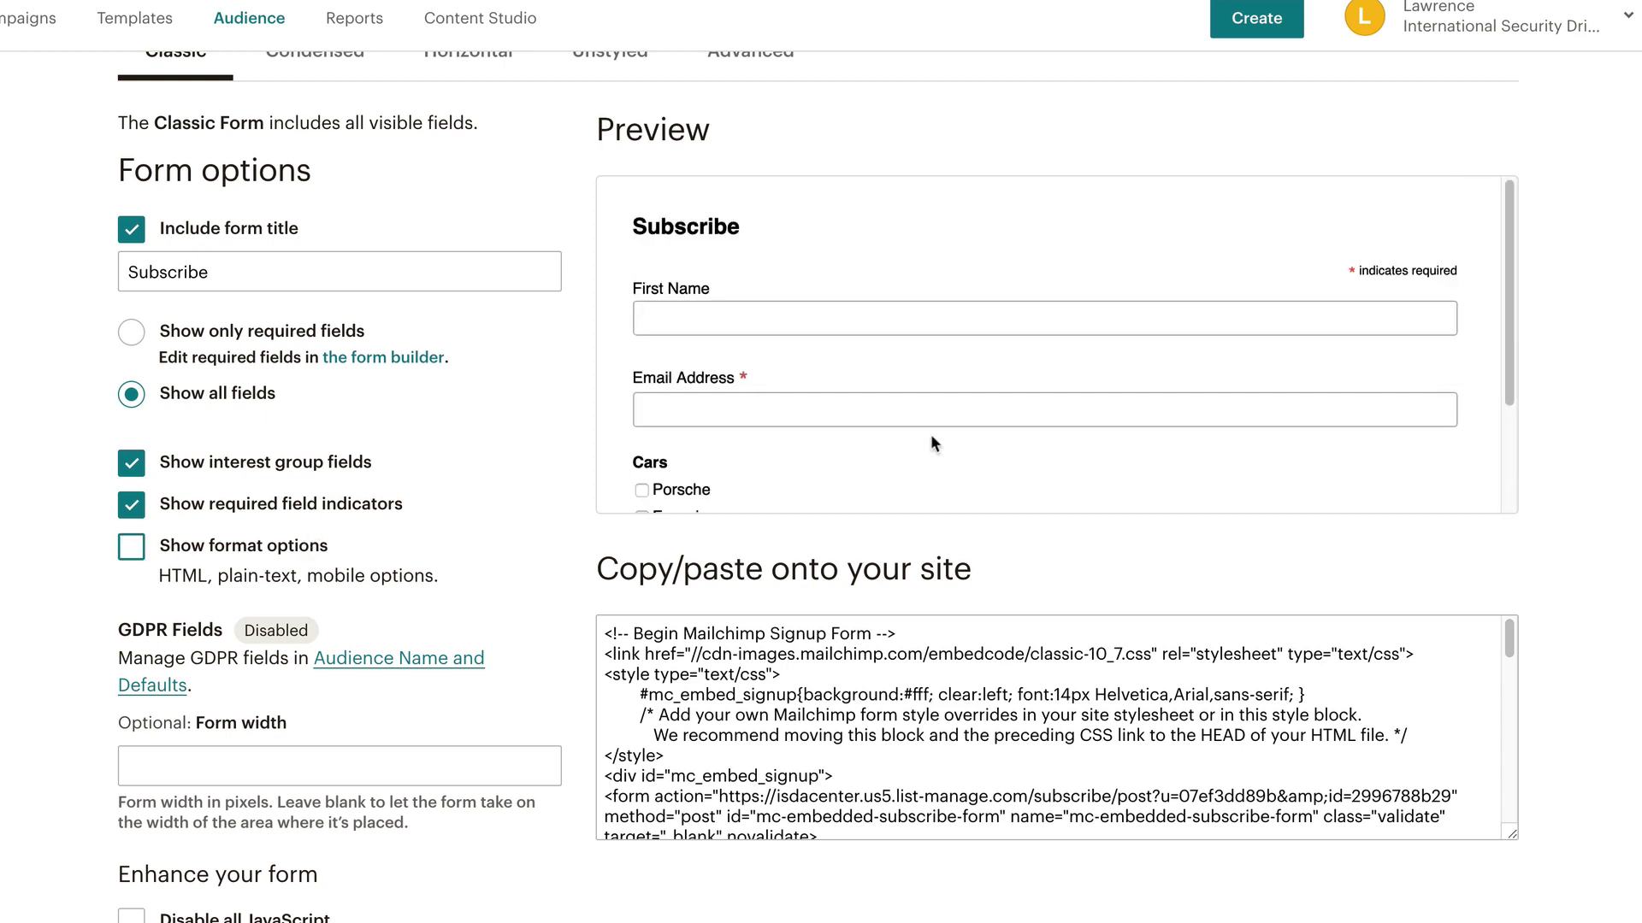
{"action": "scroll", "coordinate": [931, 437], "scroll_direction": "up", "scroll_amount": 3}
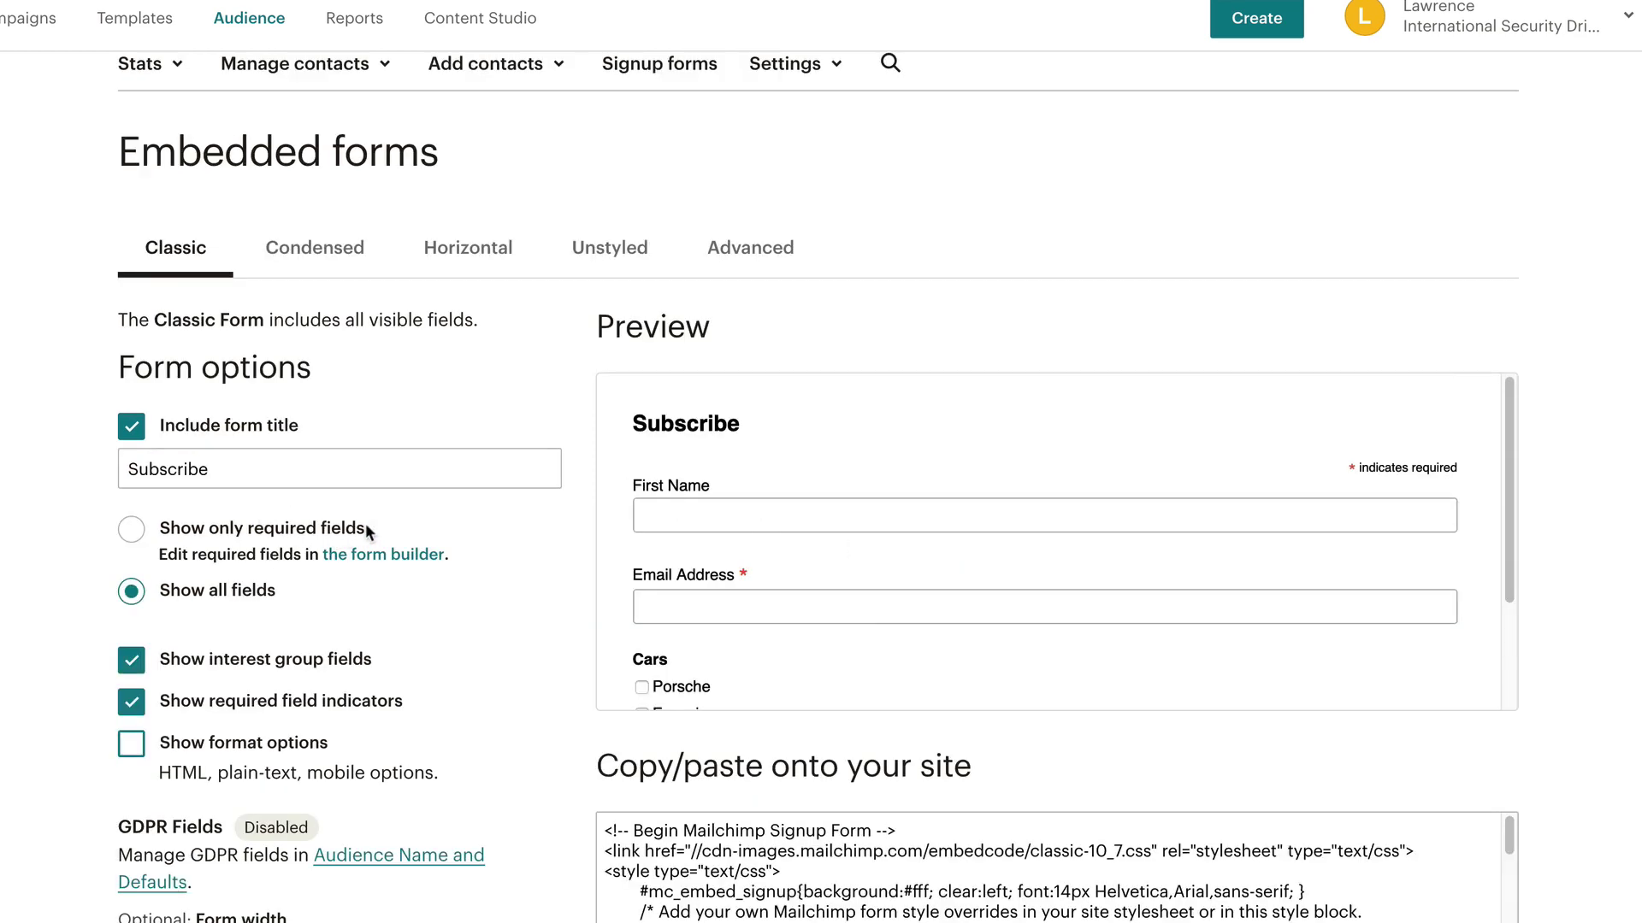
{"action": "scroll", "coordinate": [877, 525], "scroll_direction": "down", "scroll_amount": 1}
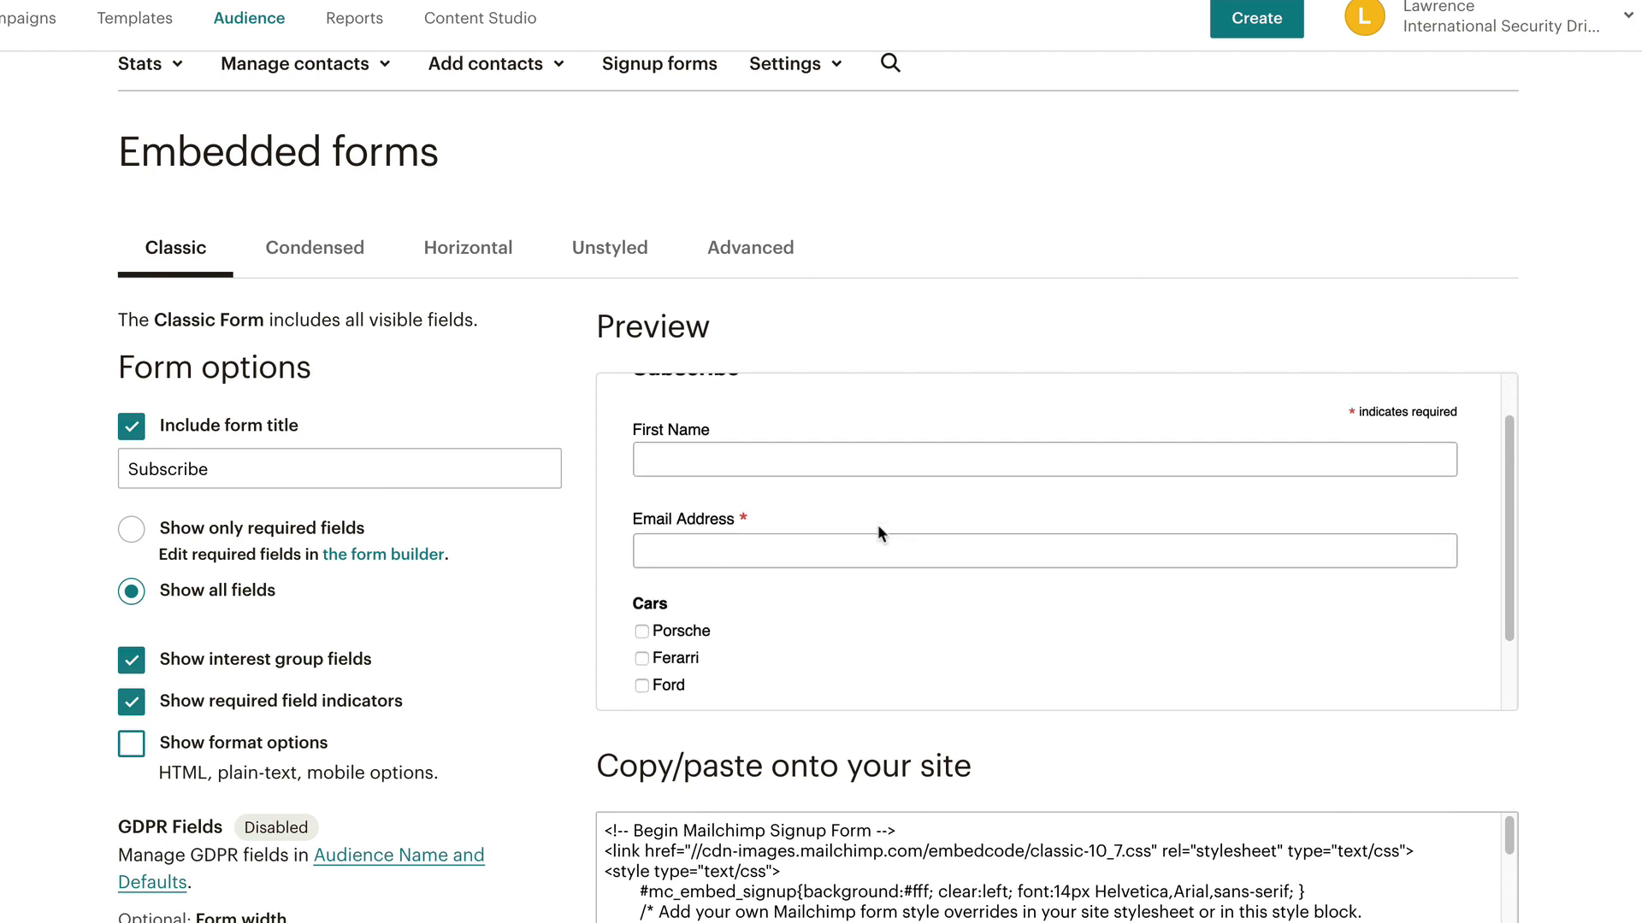
{"action": "scroll", "coordinate": [878, 525], "scroll_direction": "down", "scroll_amount": 2}
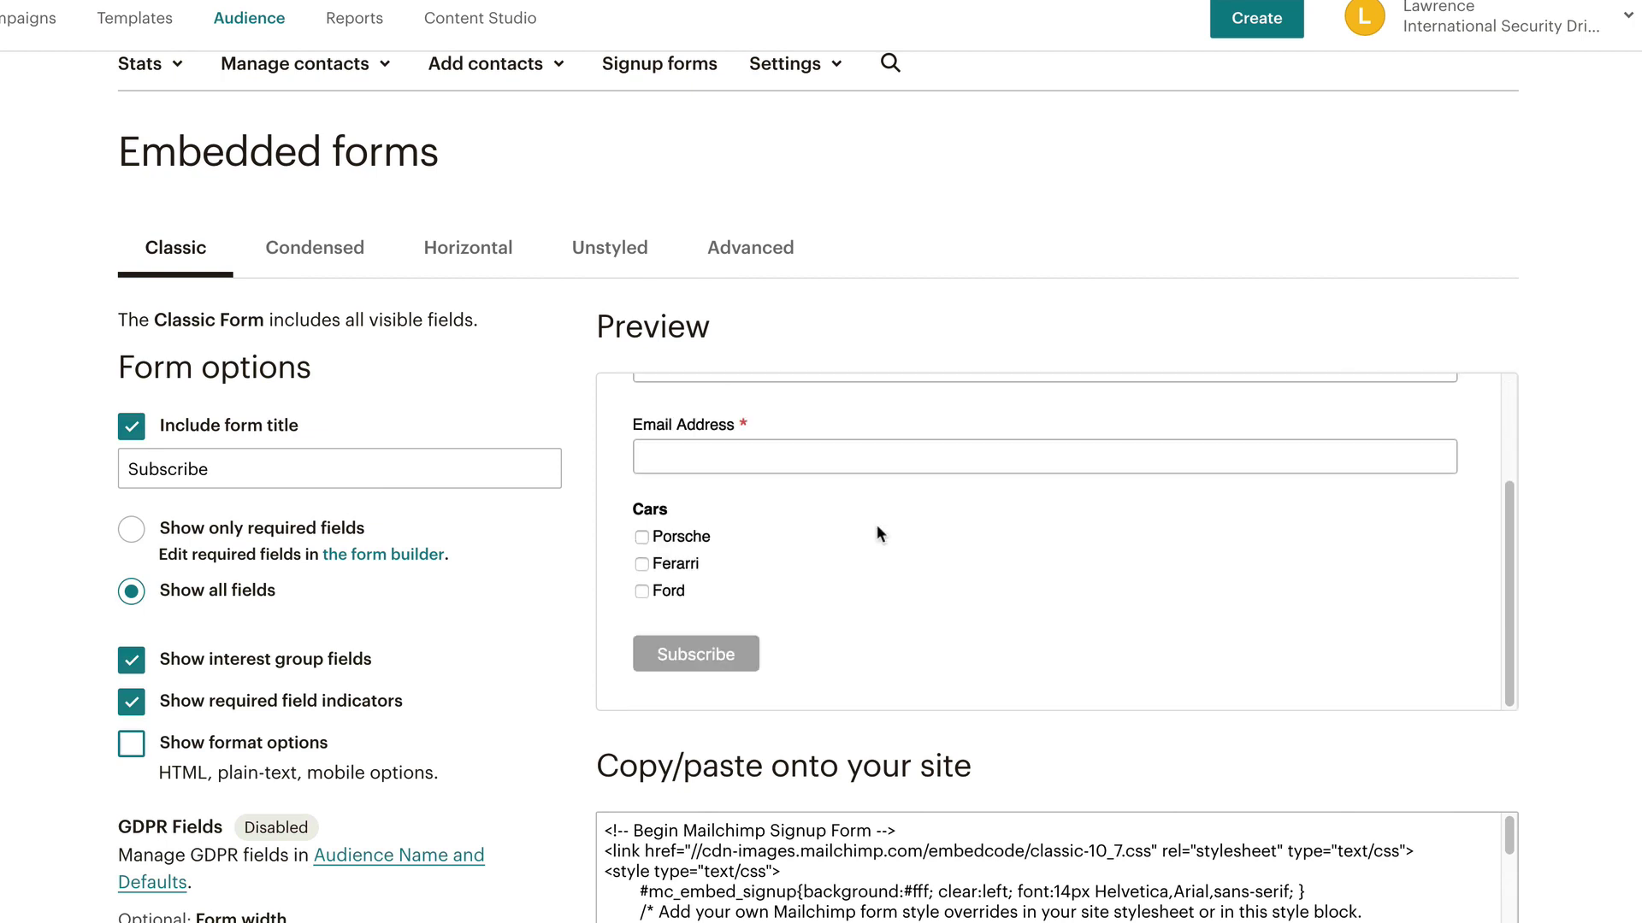
{"action": "scroll", "coordinate": [605, 516], "scroll_direction": "up", "scroll_amount": 3}
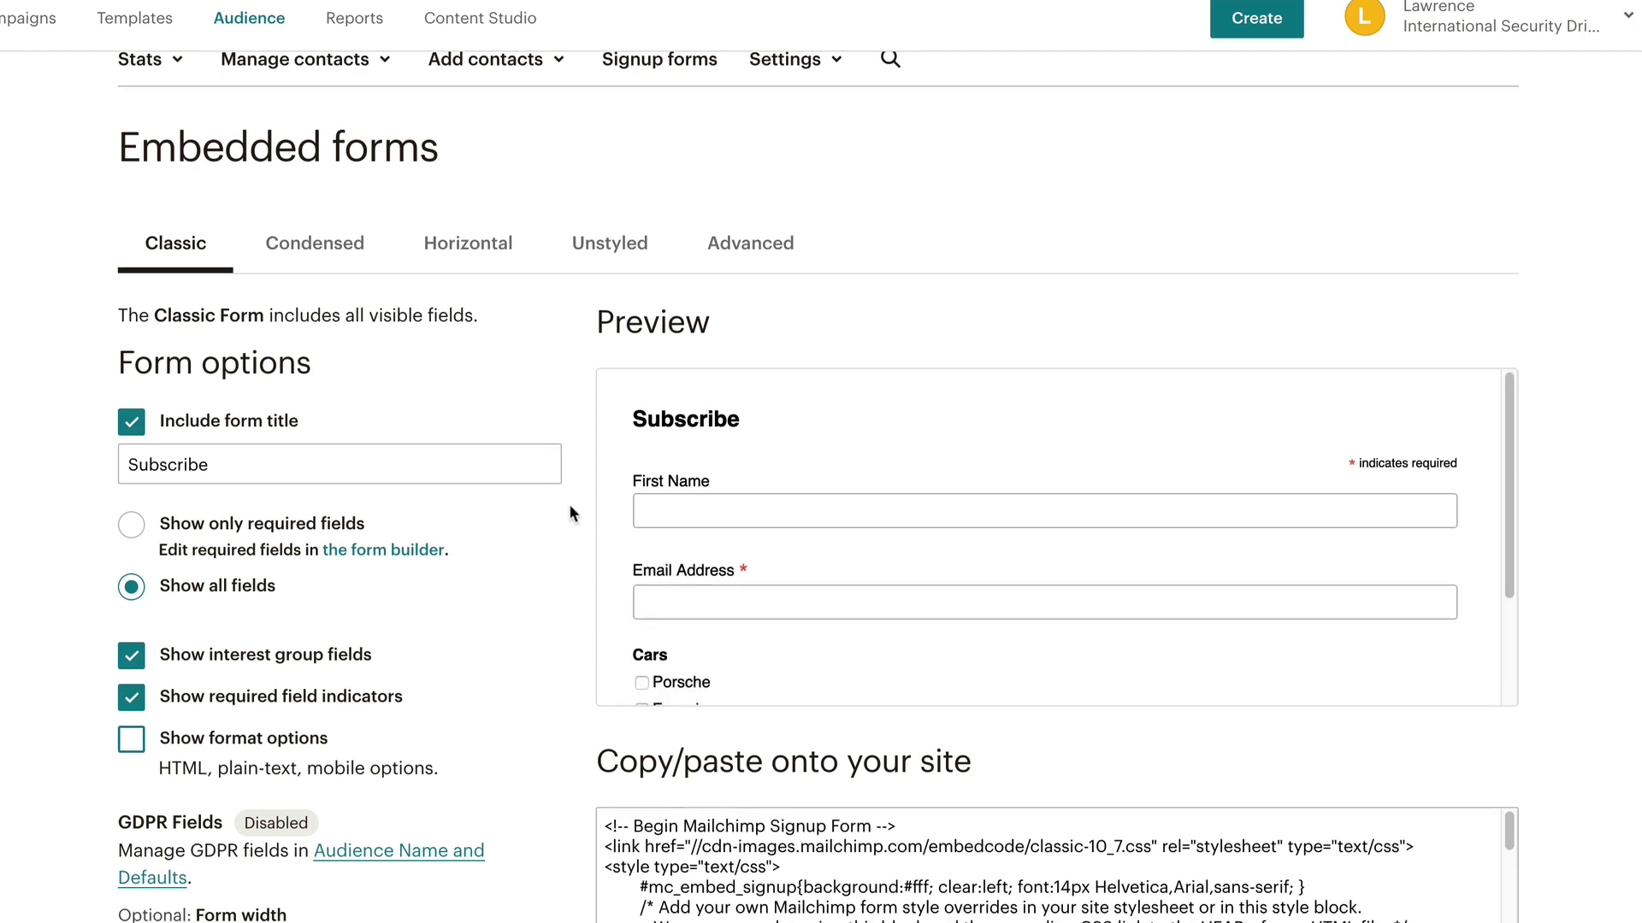
Copy the complete embed code of the Classic signup form
{"action": "scroll", "coordinate": [569, 508], "scroll_direction": "down", "scroll_amount": 5}
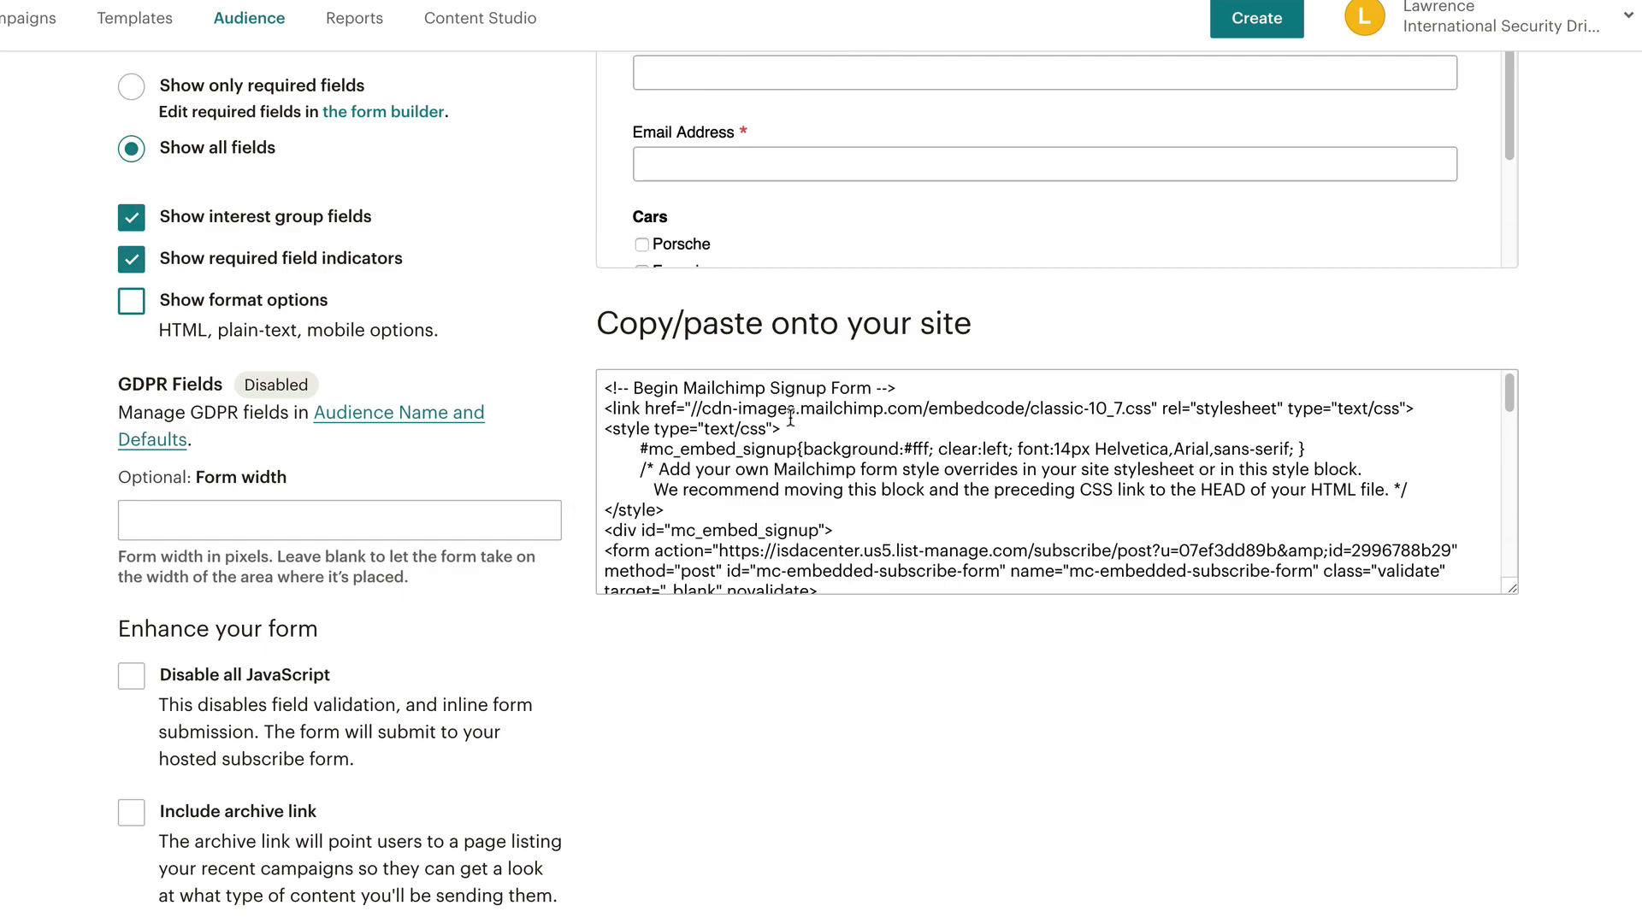
{"action": "left_click", "coordinate": [727, 428]}
{"action": "key", "text": "super+c"}
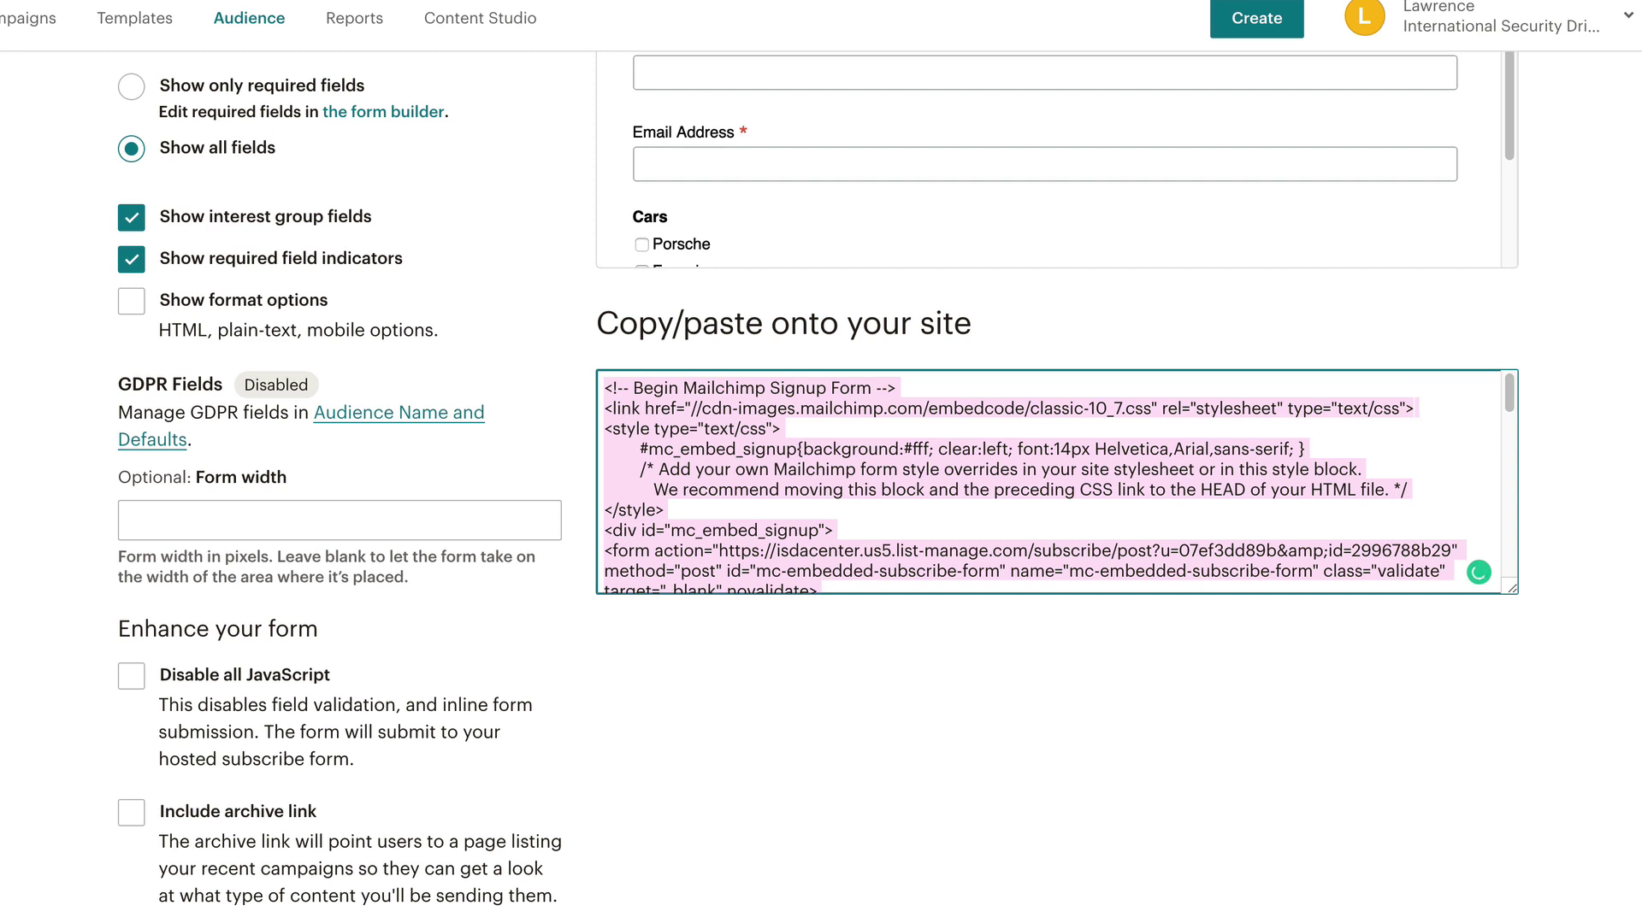
Switch to the WordPress dashboard and add a new page
{"action": "key", "text": "ctrl+t"}
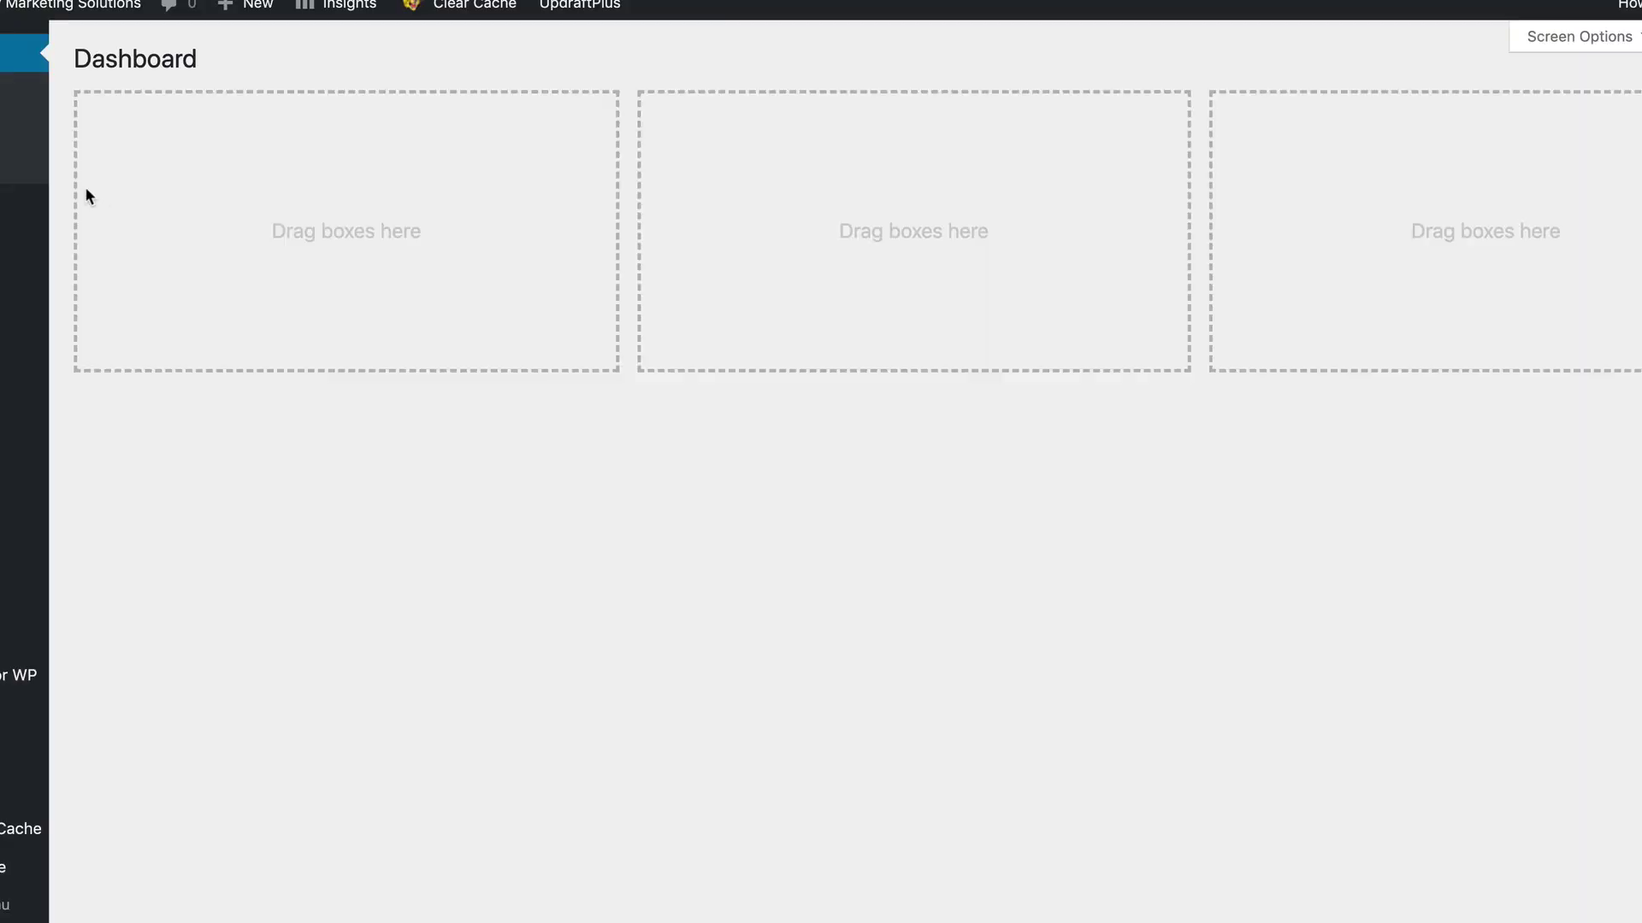
{"action": "mouse_move", "coordinate": [21, 215]}
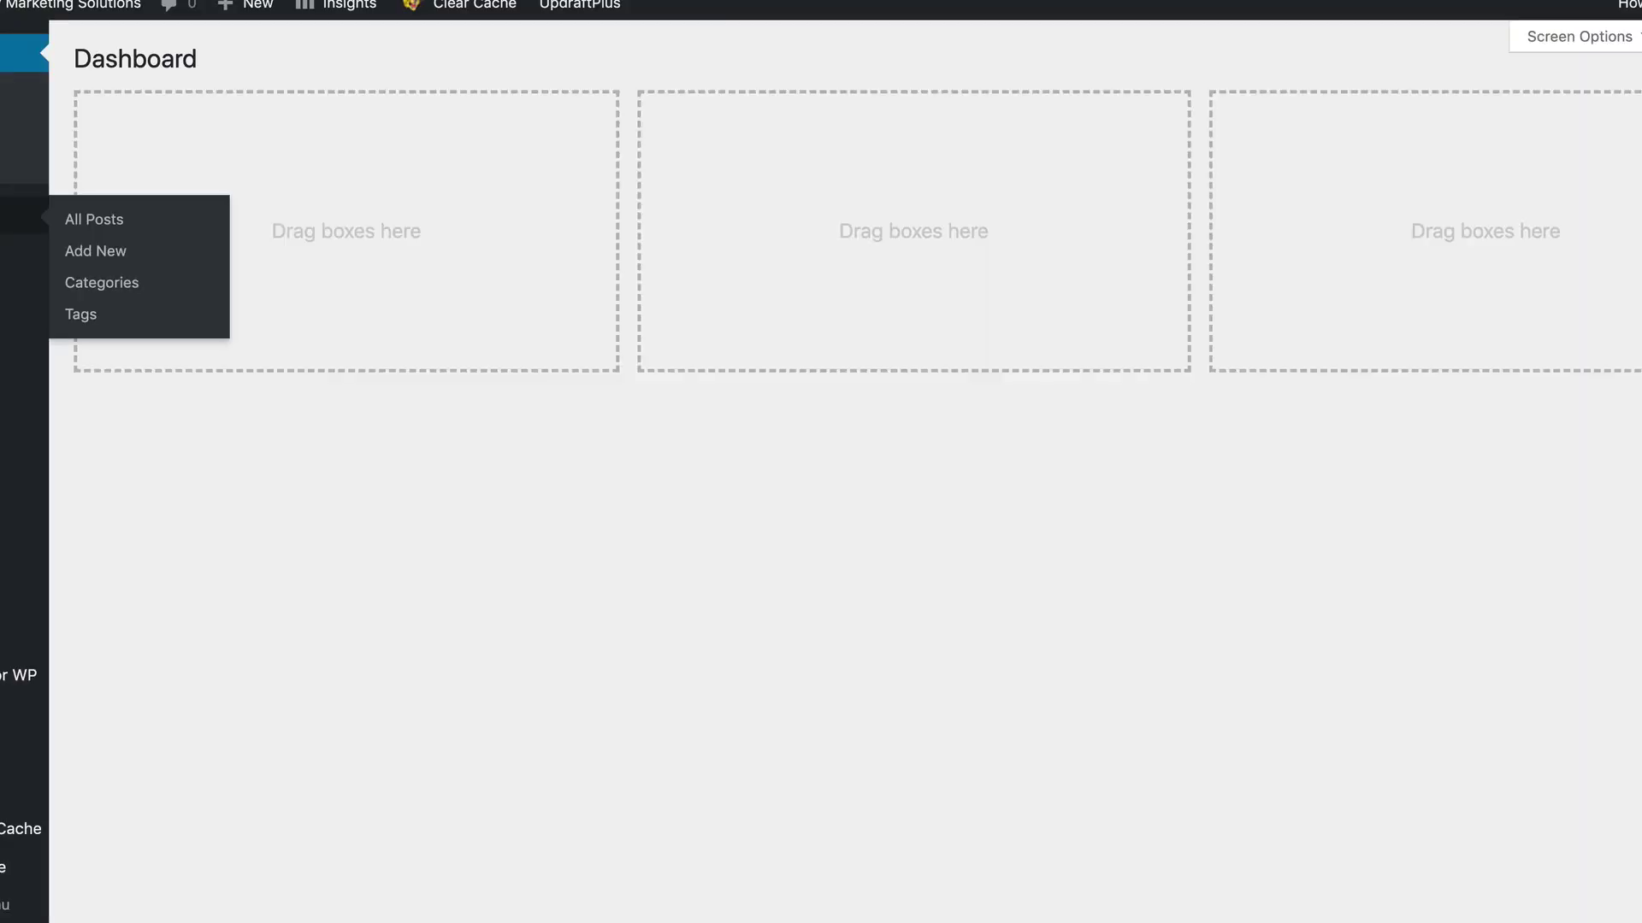
{"action": "mouse_move", "coordinate": [31, 301]}
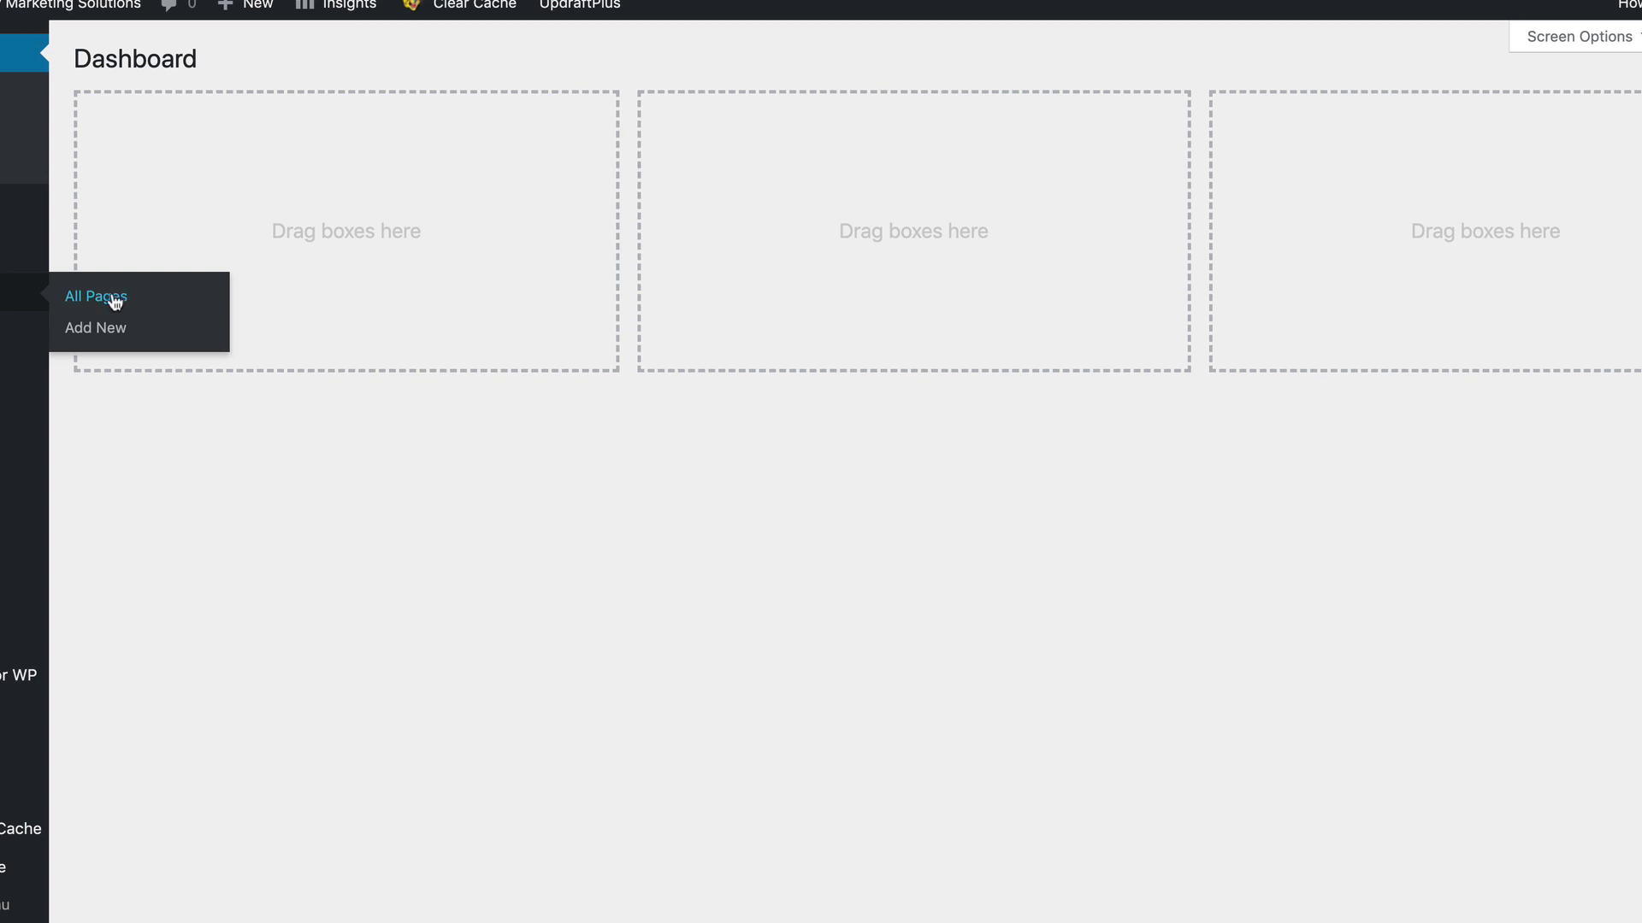
{"action": "left_click", "coordinate": [95, 327]}
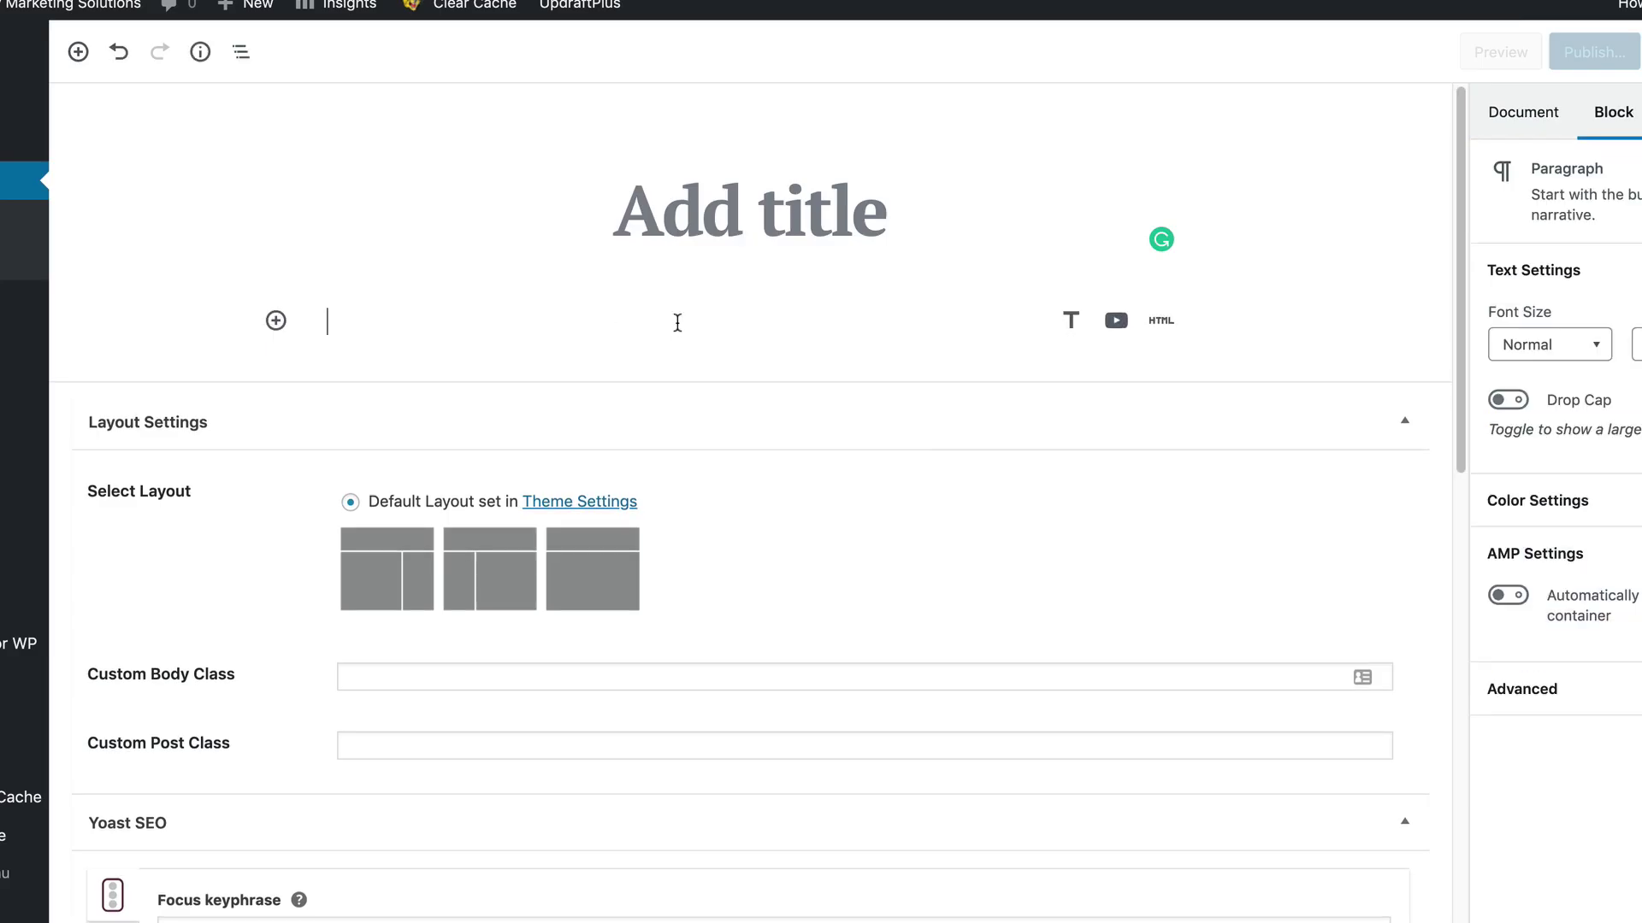
Insert a Custom HTML block in the new page and paste the copied Mailchimp signup form code into it
{"action": "left_click", "coordinate": [82, 54]}
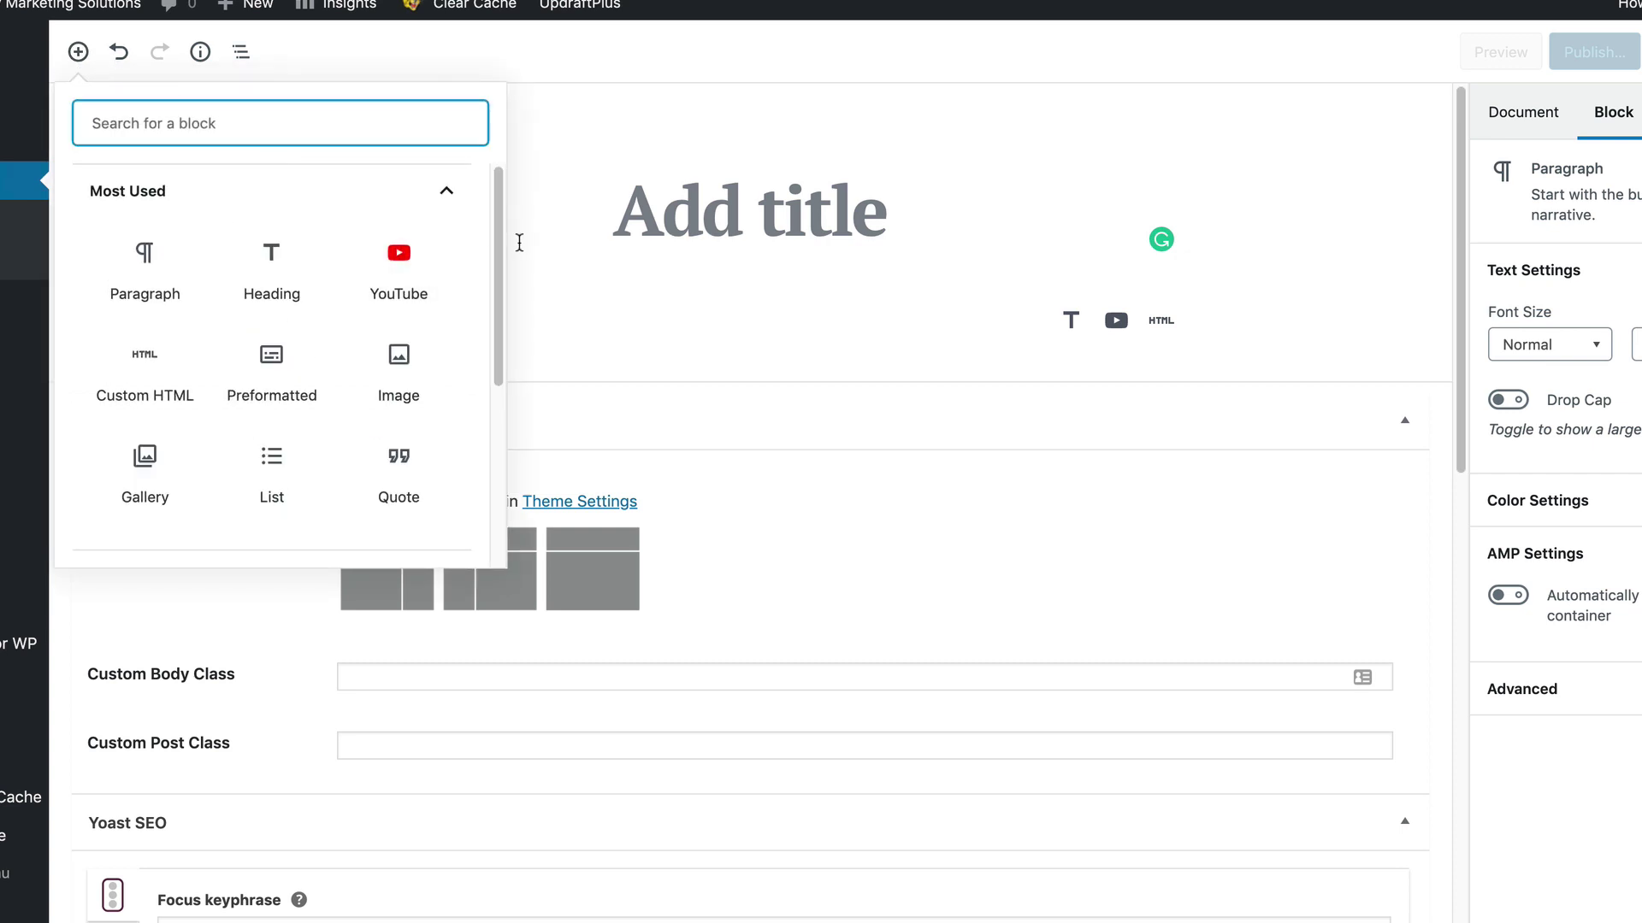
{"action": "left_click", "coordinate": [150, 364]}
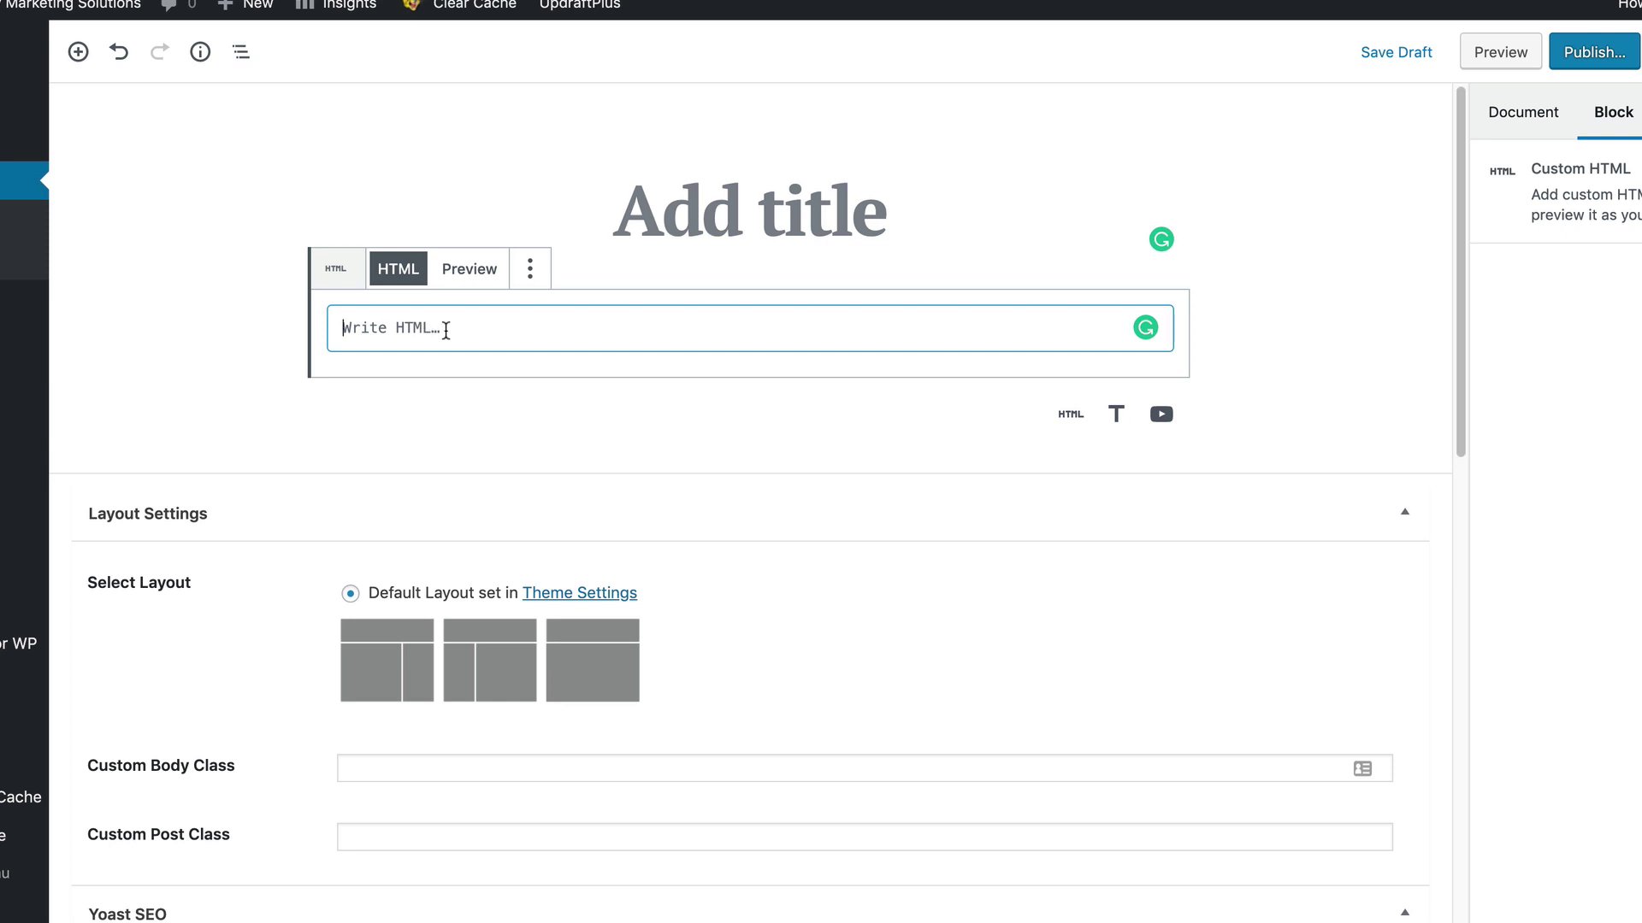
{"action": "key", "text": "super+v"}
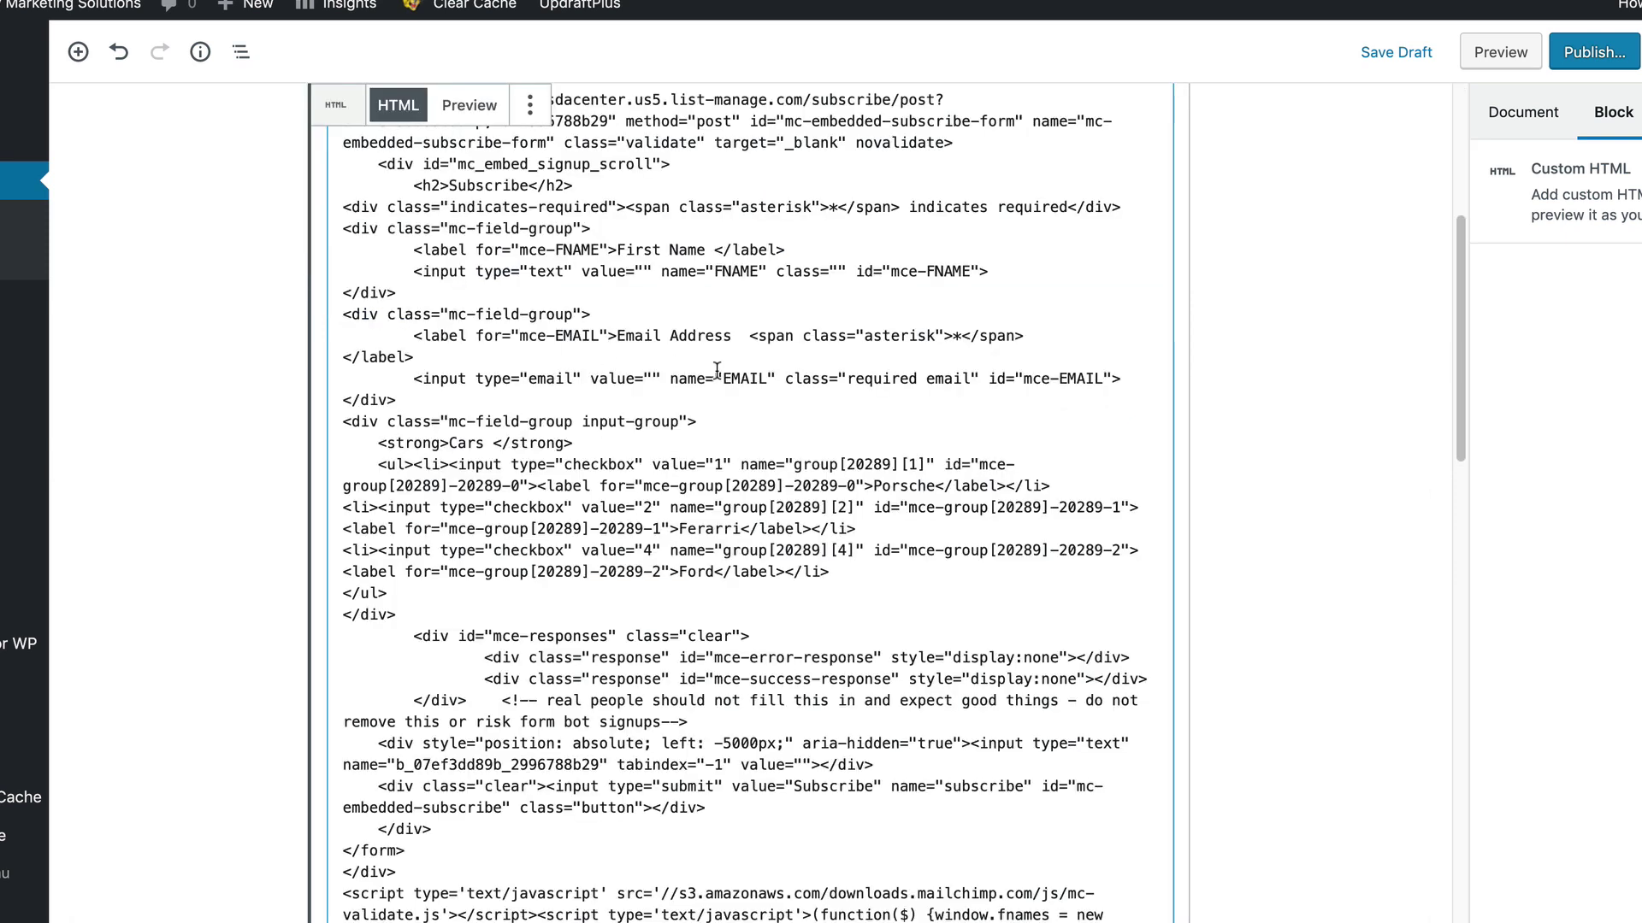
Preview the Custom HTML block and test the form by ticking the Porsche, Ferarri and Ford checkboxes
{"action": "scroll", "coordinate": [1280, 437], "scroll_direction": "up", "scroll_amount": 6}
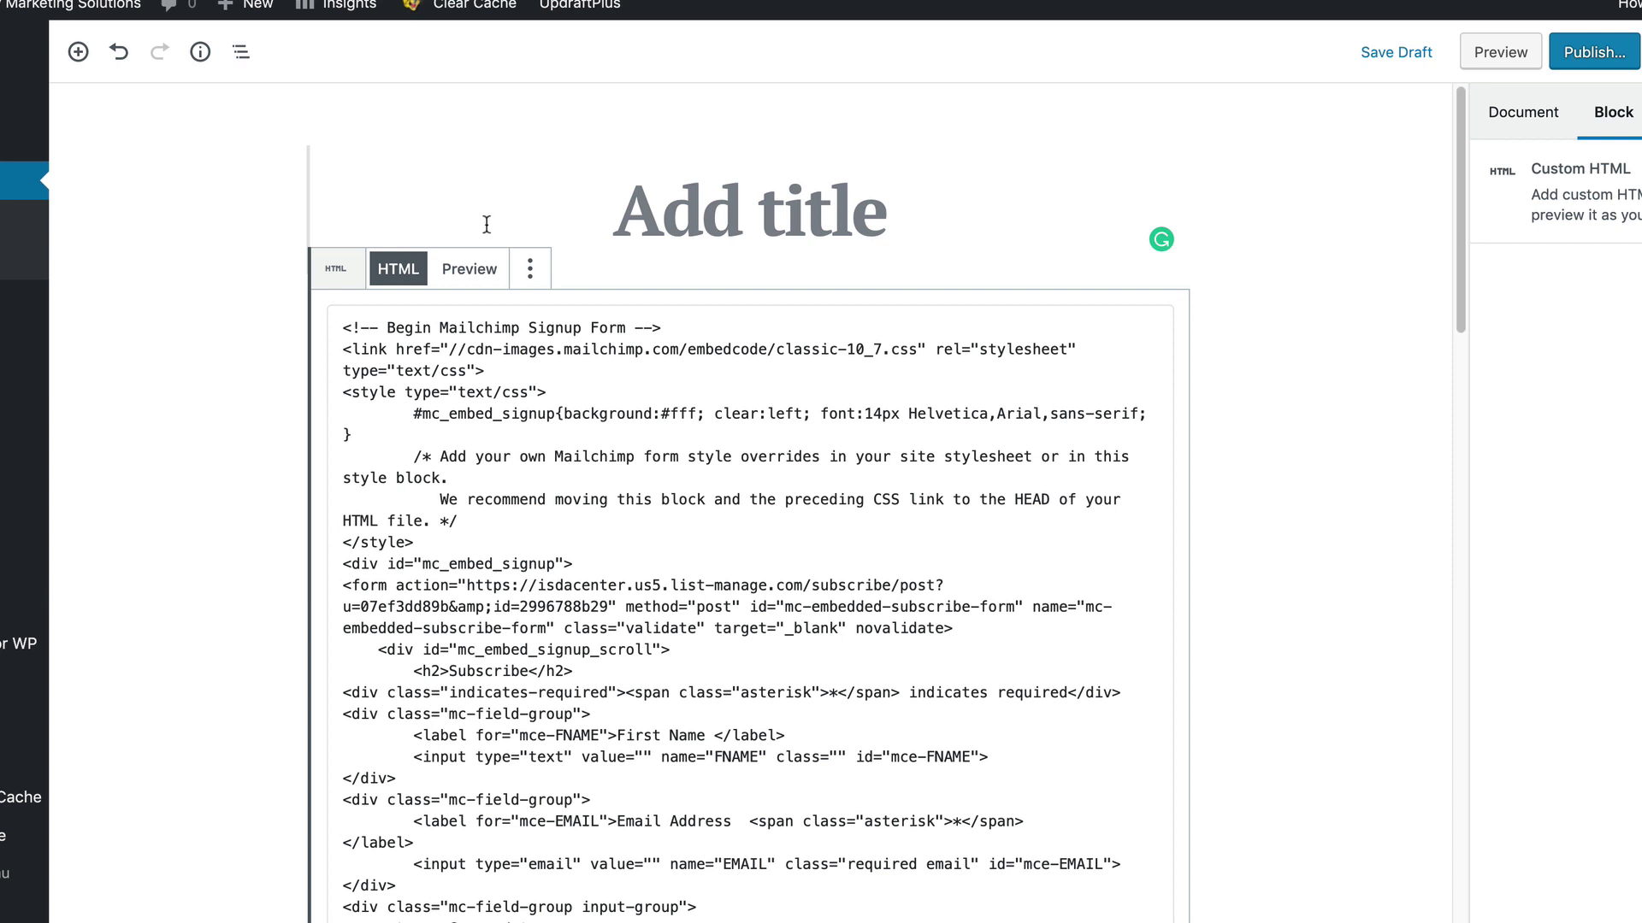
{"action": "left_click", "coordinate": [470, 270]}
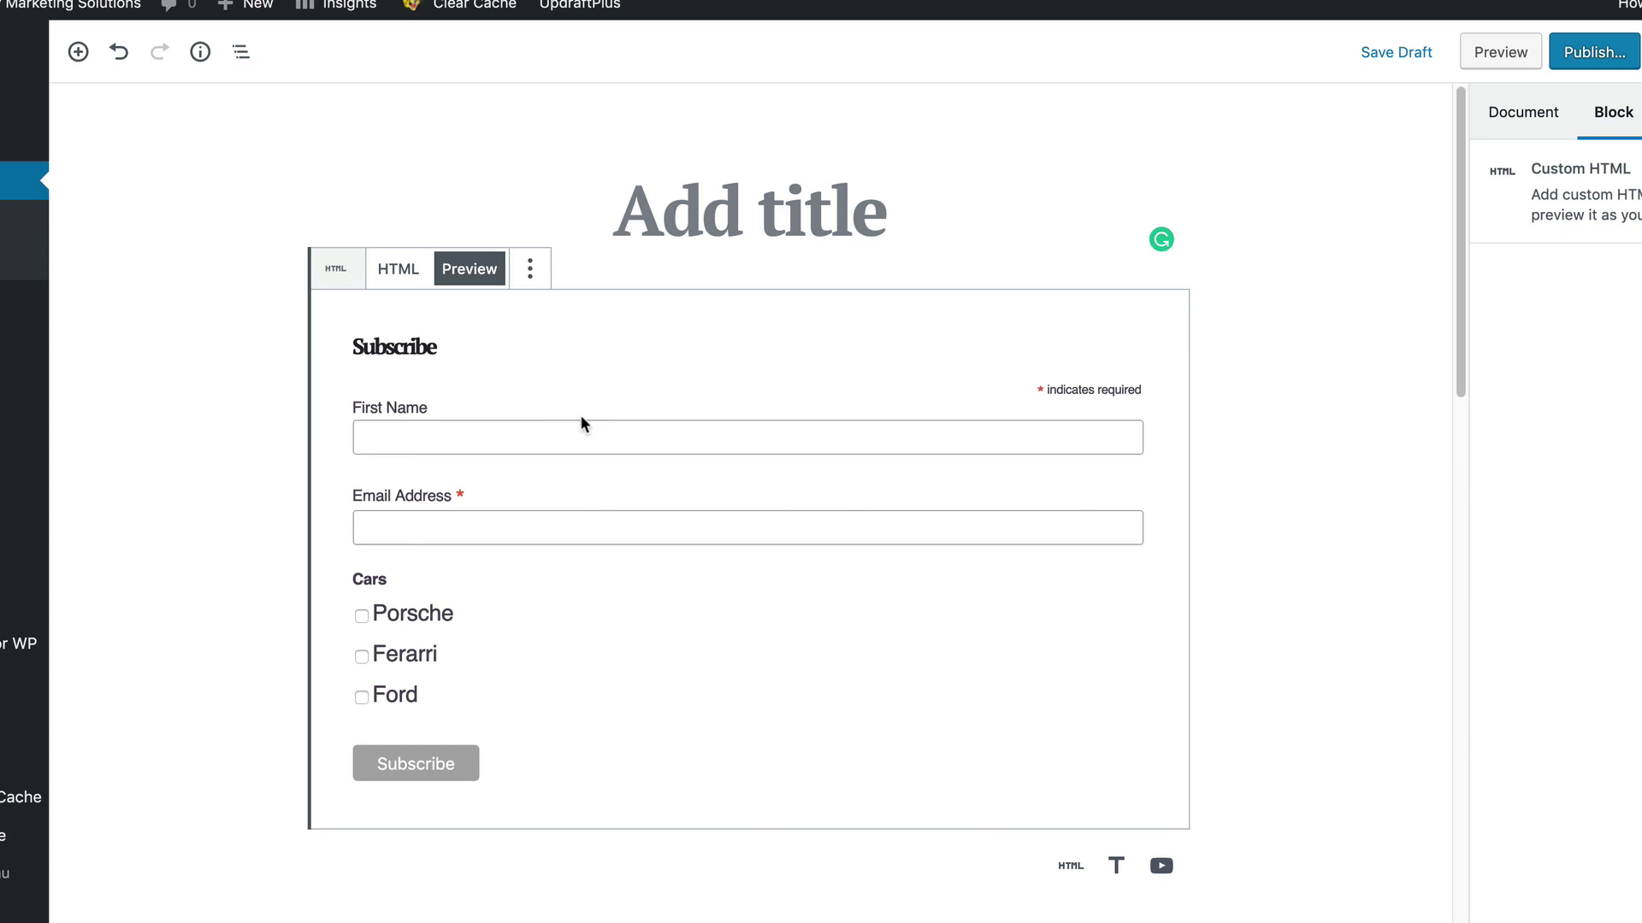
{"action": "left_click", "coordinate": [363, 614]}
{"action": "left_click", "coordinate": [359, 656]}
{"action": "left_click", "coordinate": [361, 696]}
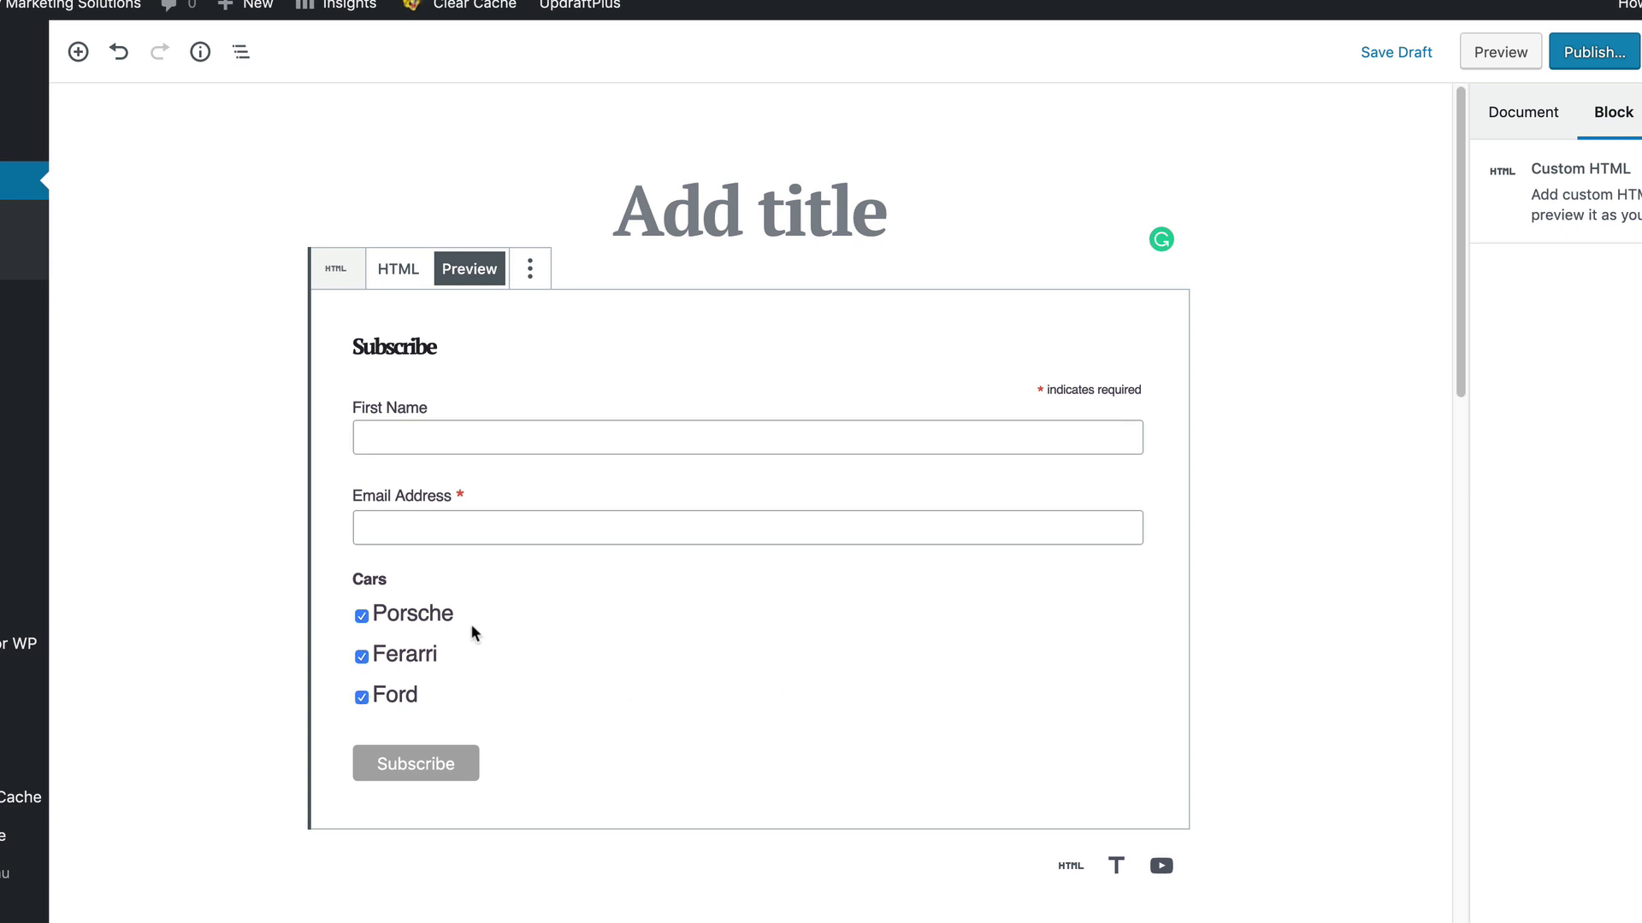